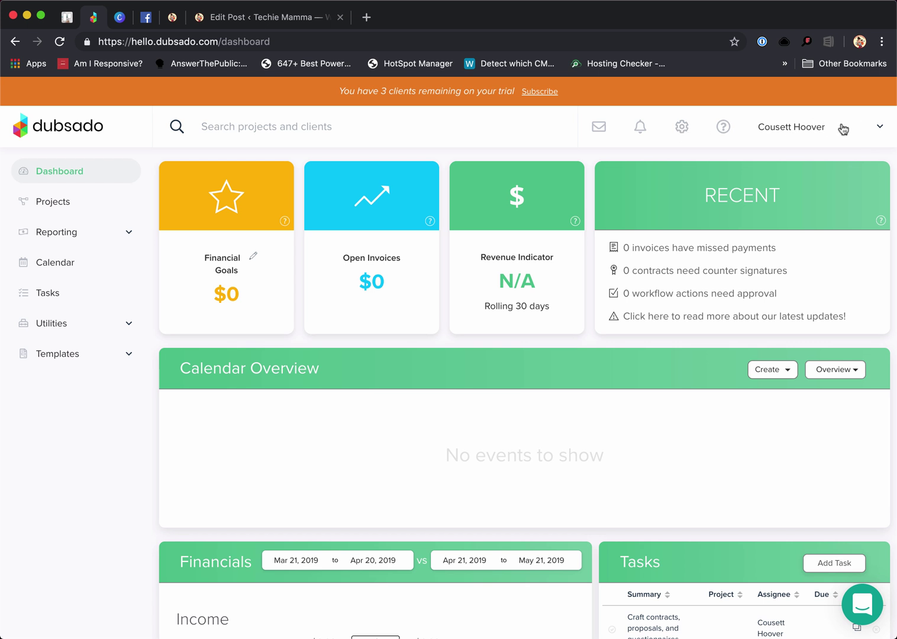
Get to the brand settings from the account and brands list
left_click(881, 129)
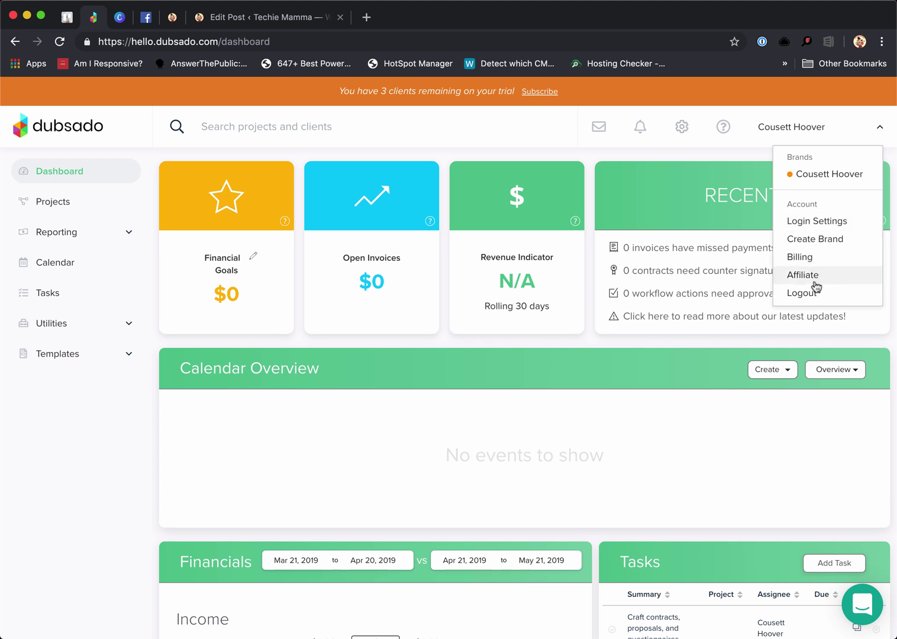
left_click(821, 179)
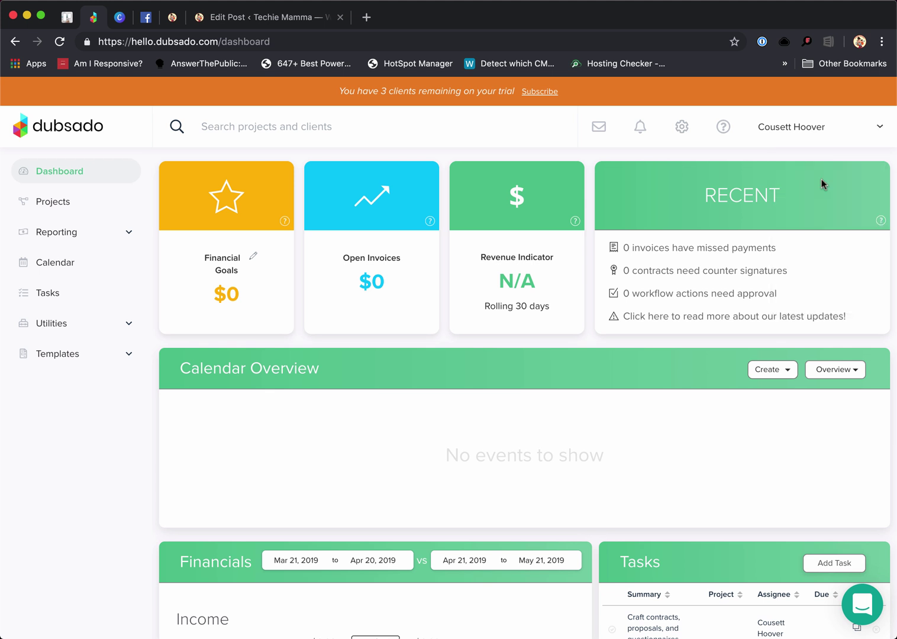
left_click(876, 130)
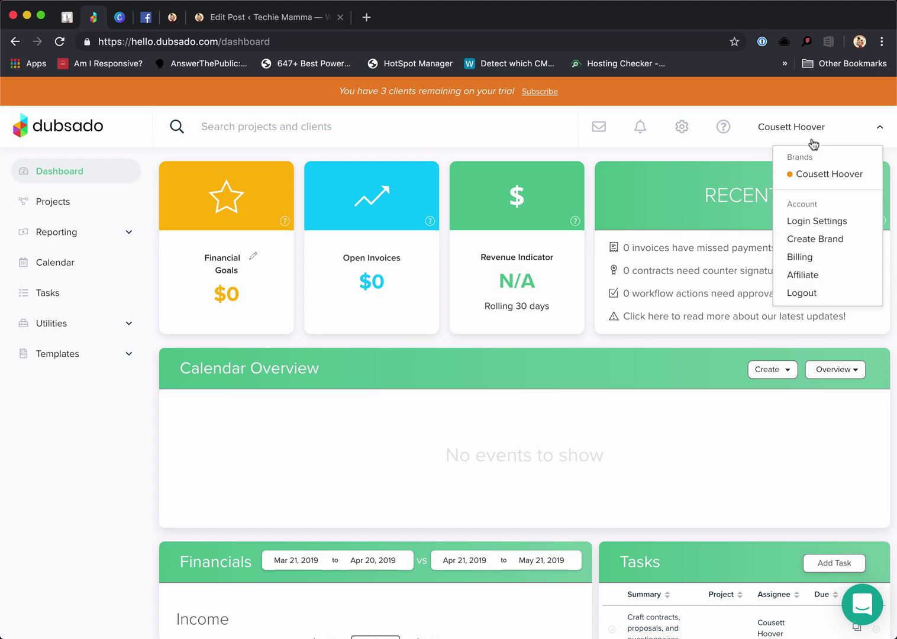
left_click(701, 109)
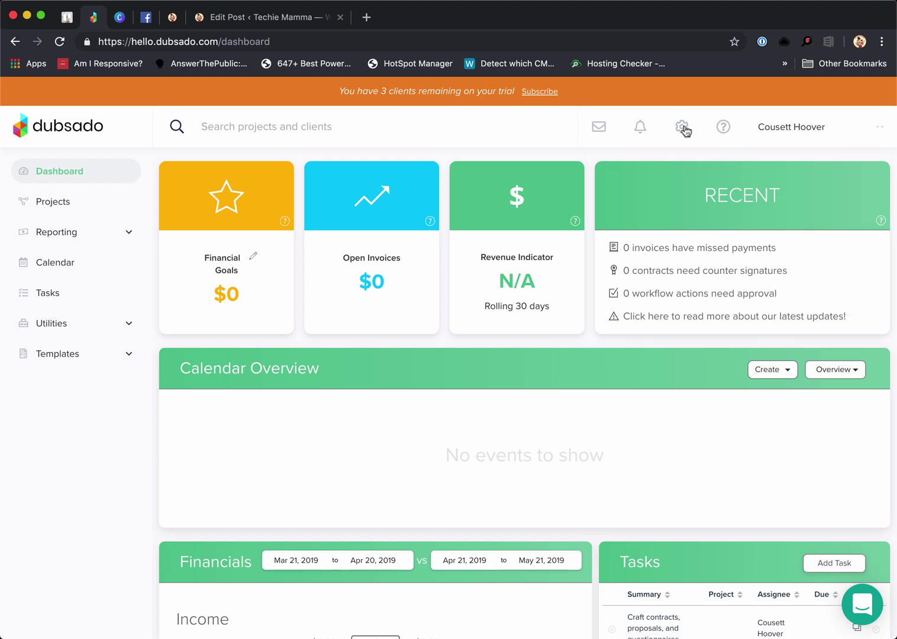
left_click(681, 129)
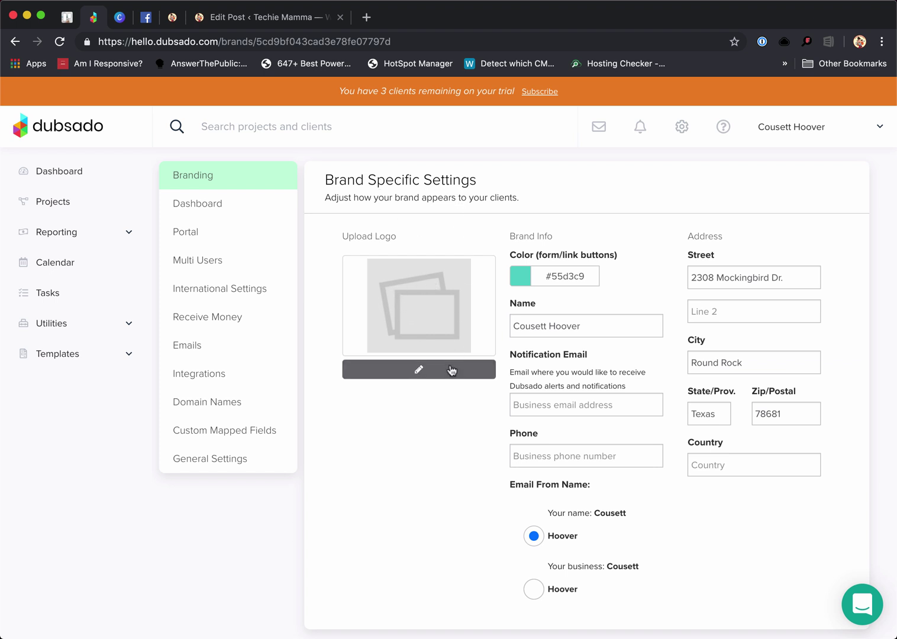
Start choosing a new brand logo and browse to iCloud Drive > DC Sites > Cousett Logo
left_click(419, 372)
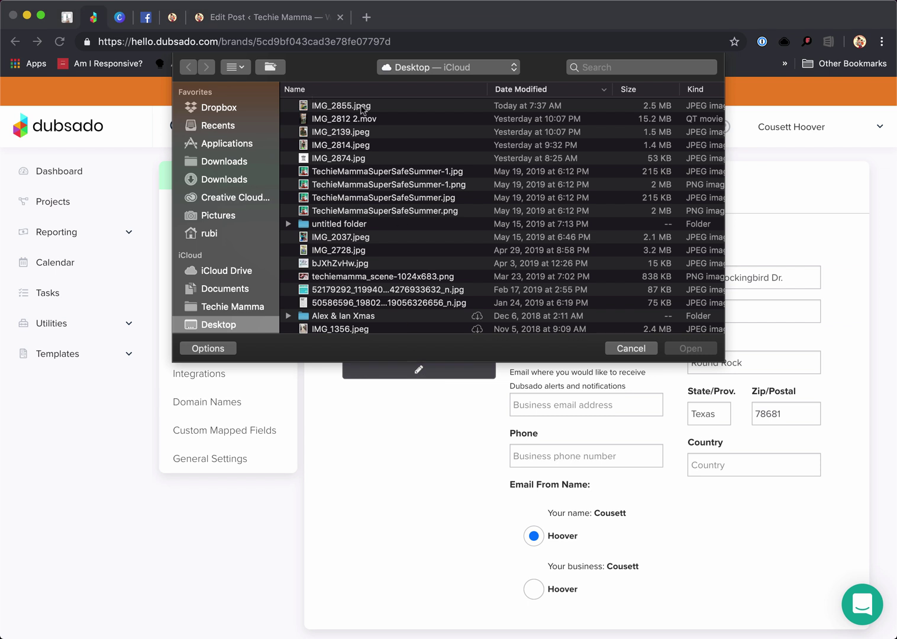
left_click(494, 74)
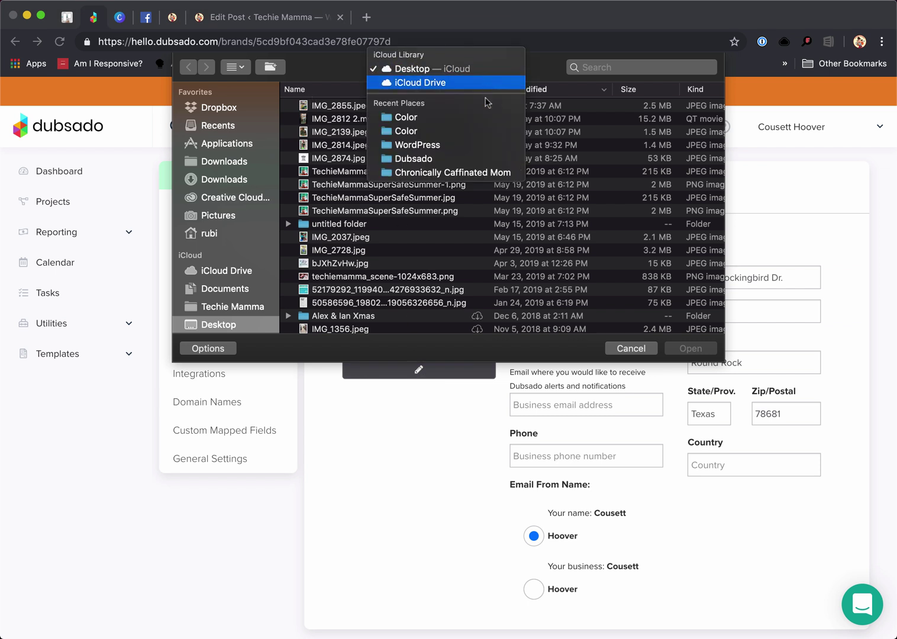
left_click(243, 226)
left_click(234, 273)
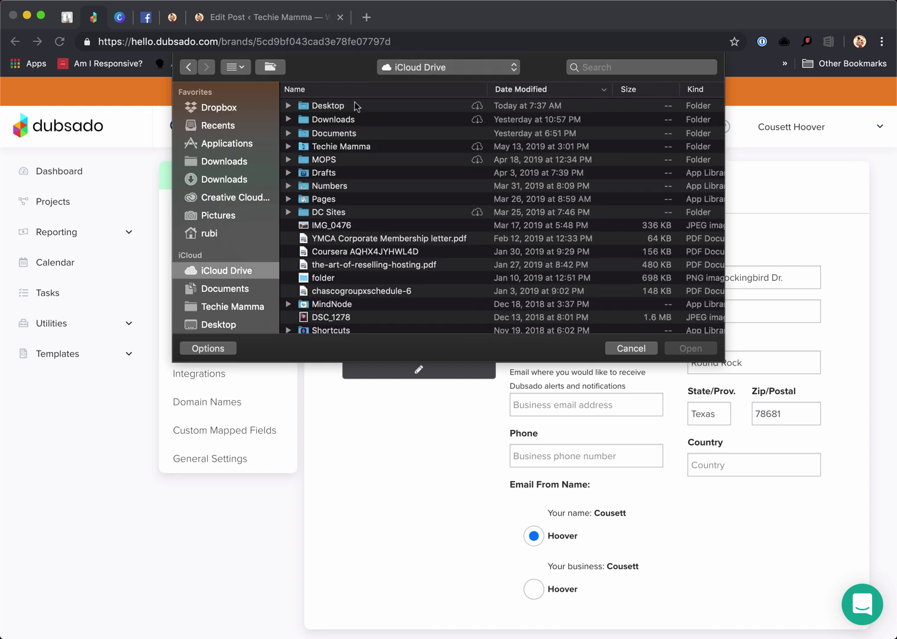
double_click(345, 213)
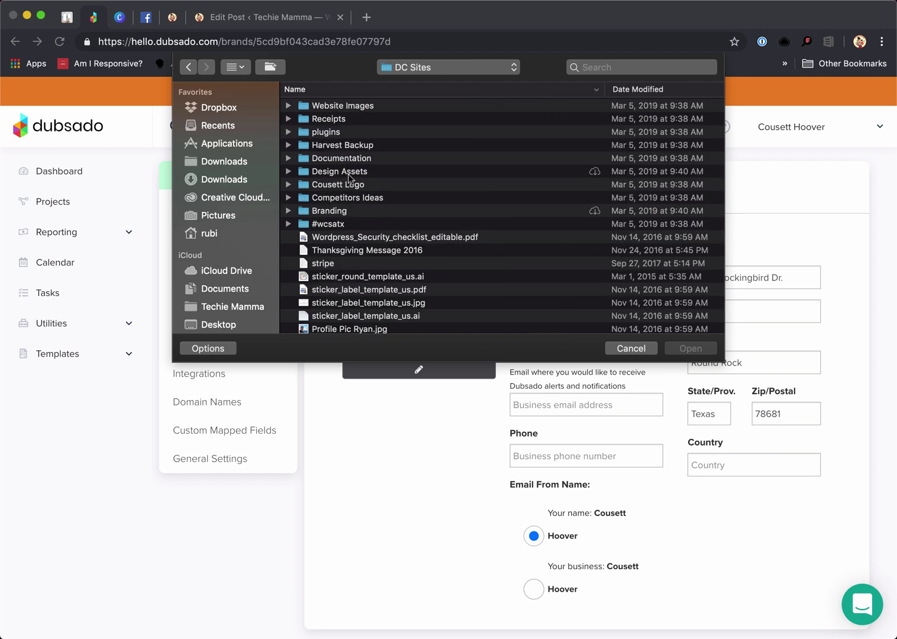
double_click(348, 185)
Preview the logo files and upload cousett6.png as the brand logo
left_click(347, 120)
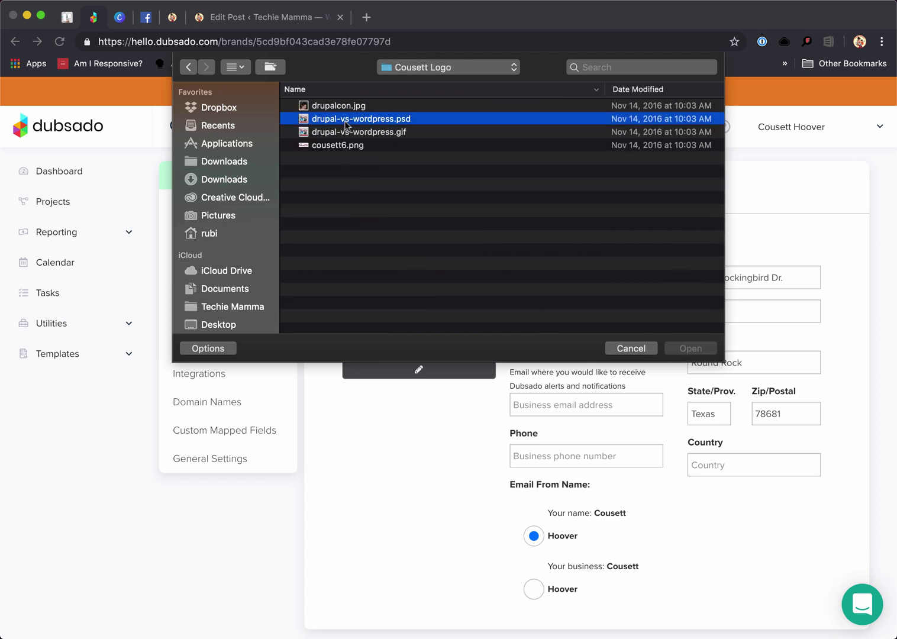
key("space")
key("Down")
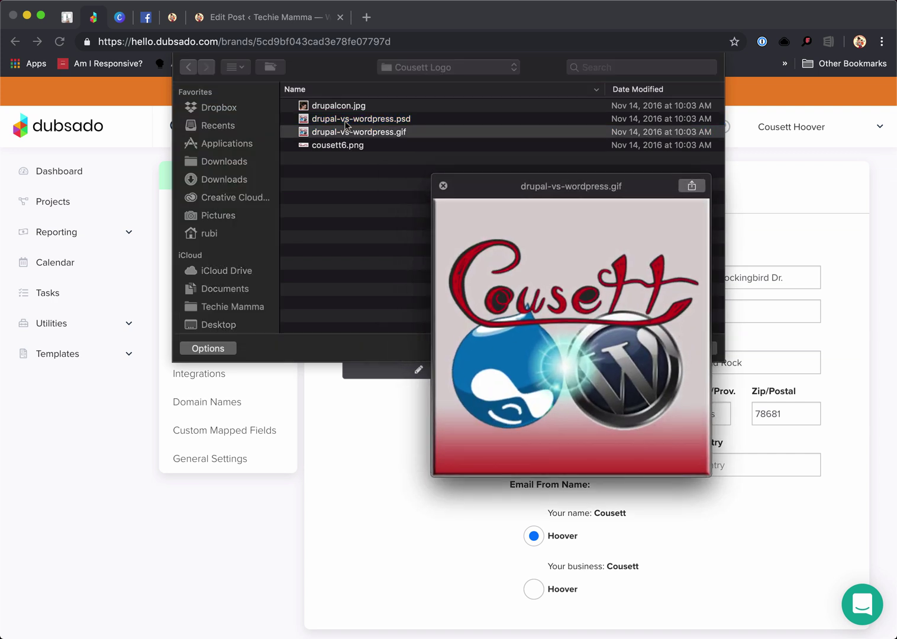
key("space")
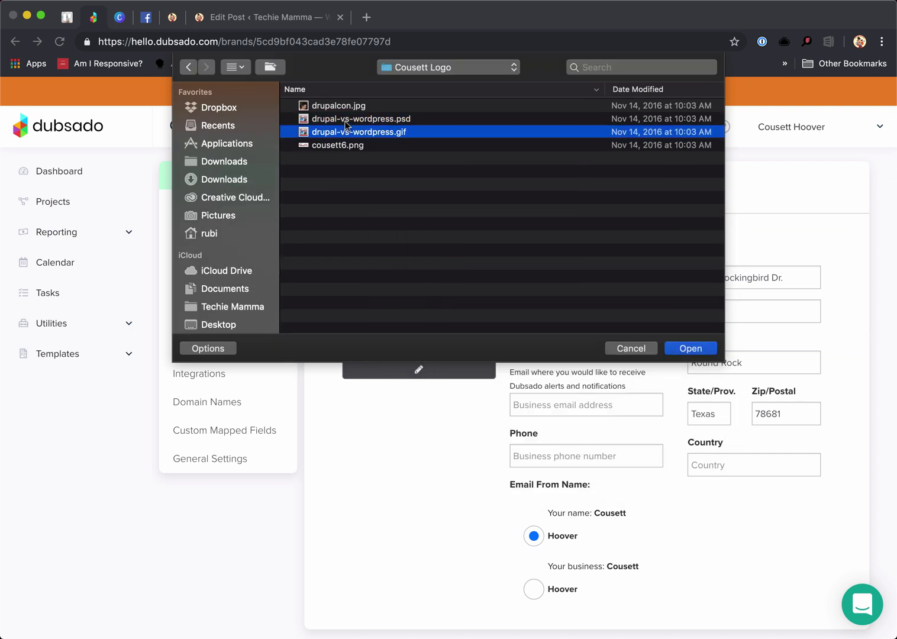
key("Down")
key("space")
key("space")
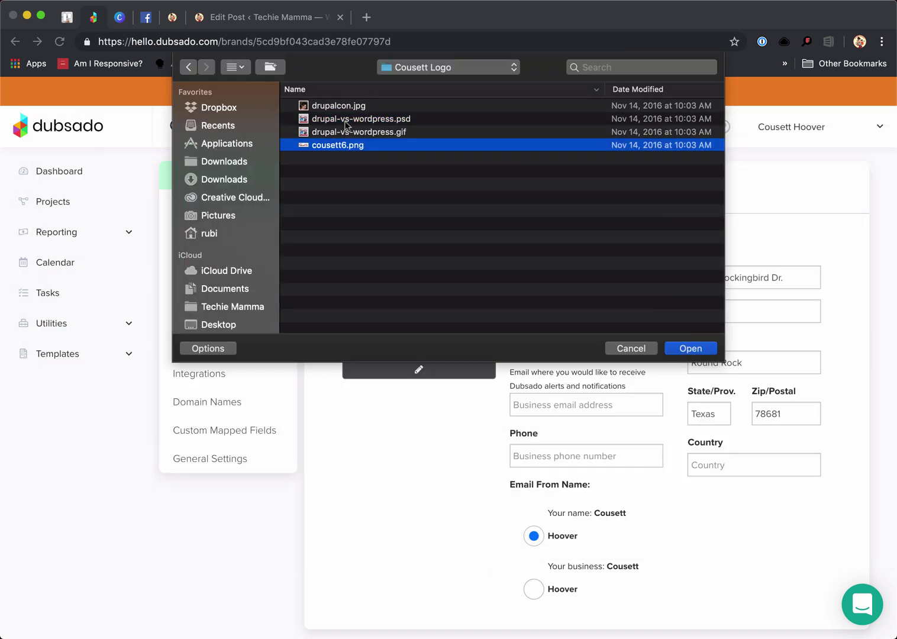
left_click(690, 349)
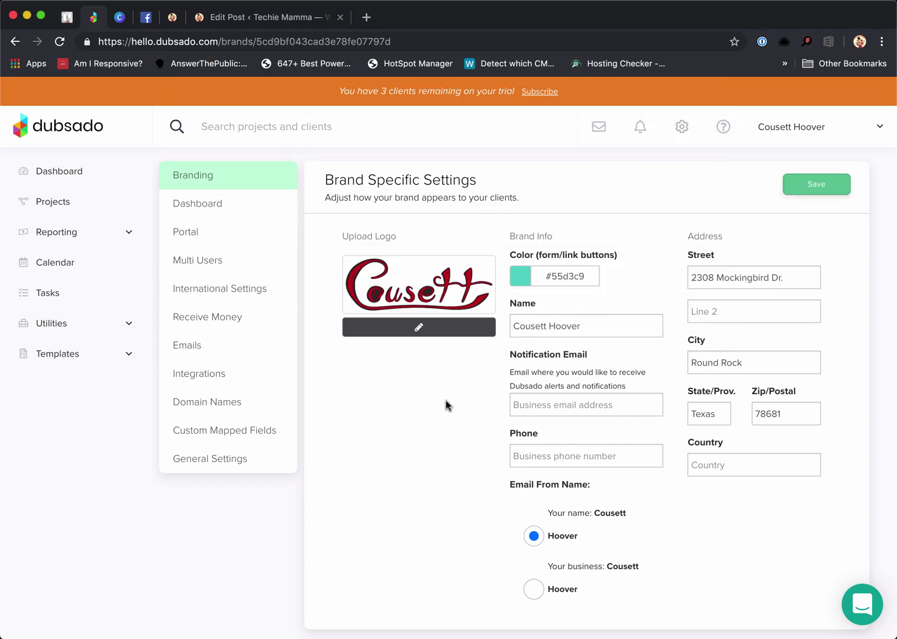
Set the brand colour to a bright red, #F31044
left_click(577, 275)
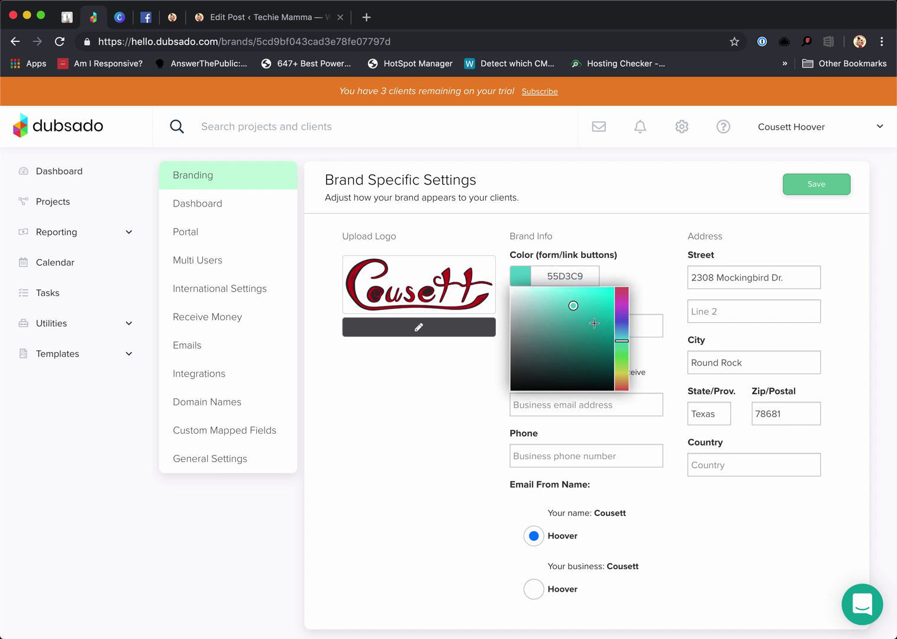
left_click(621, 291)
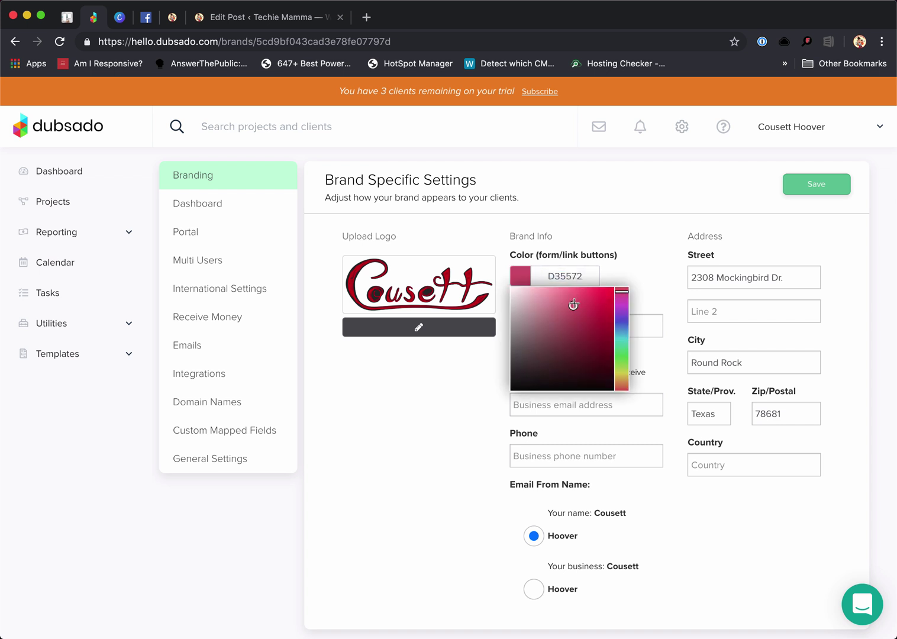
left_click_drag(573, 305, 609, 292)
left_click(648, 251)
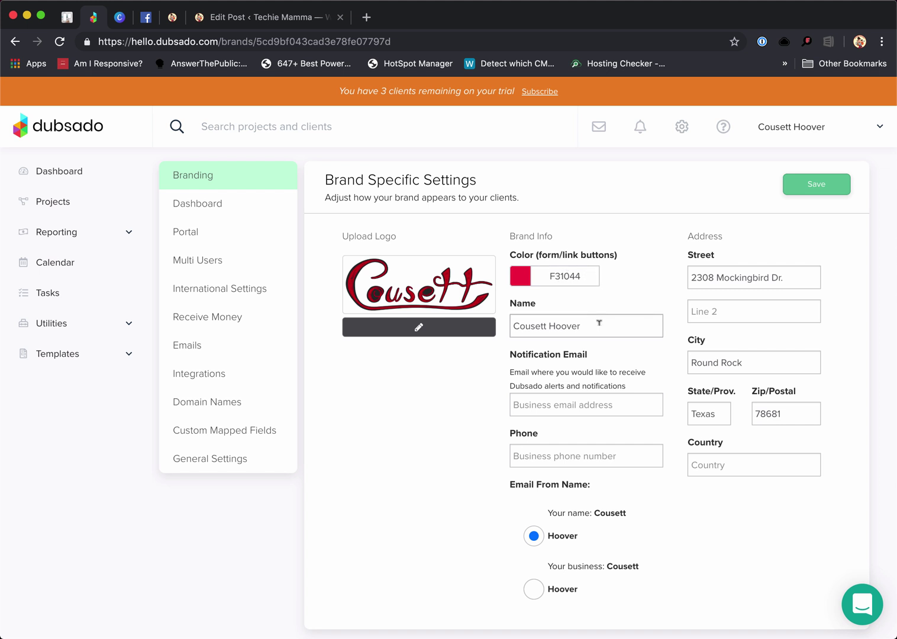
Enter the brand's notification email address and save the brand settings
left_click(582, 404)
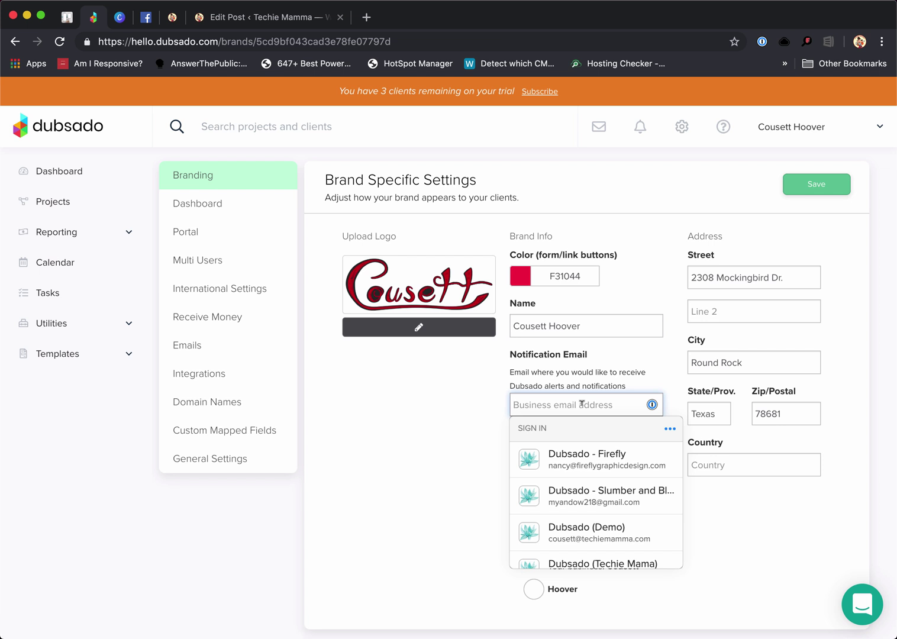
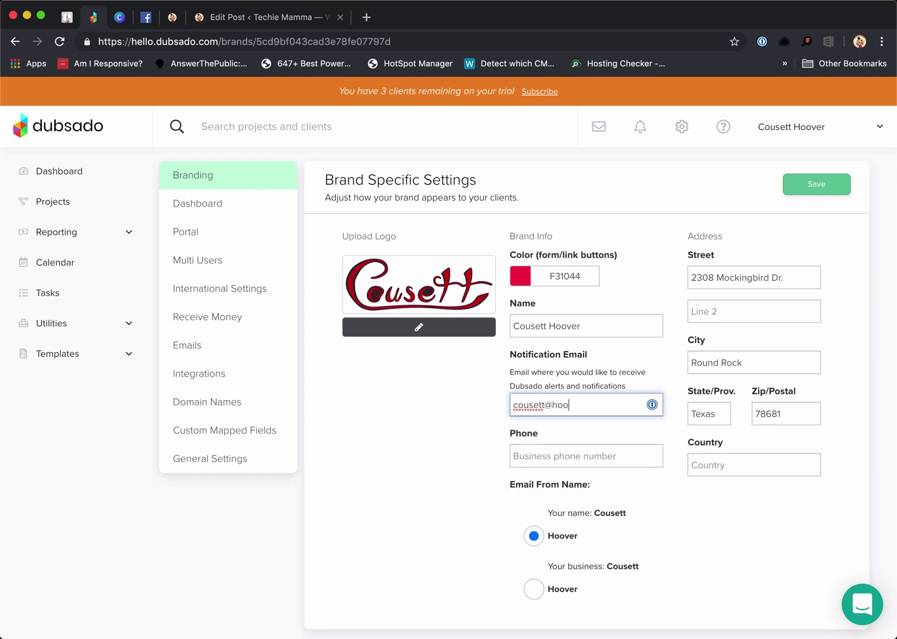
key("Tab")
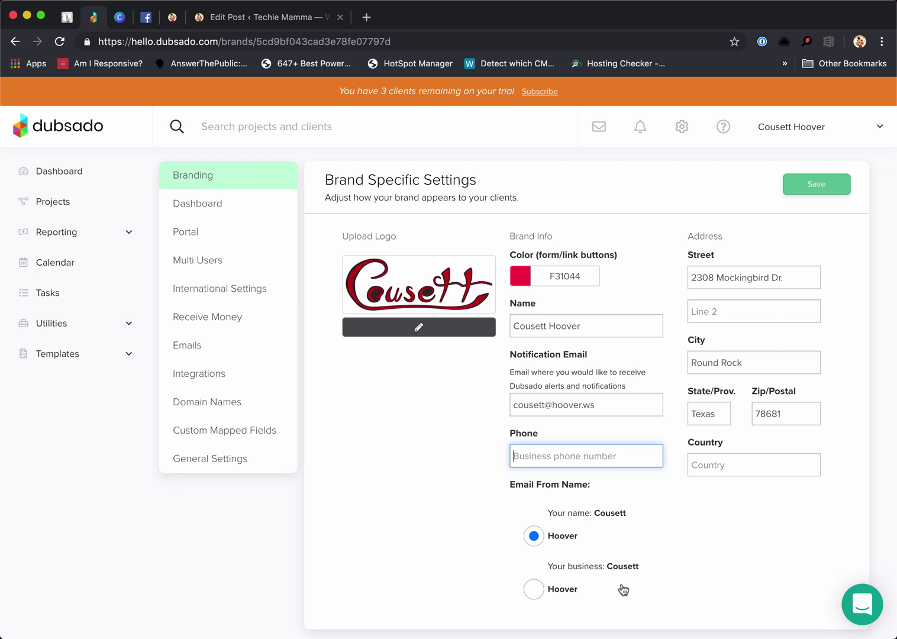
left_click(833, 185)
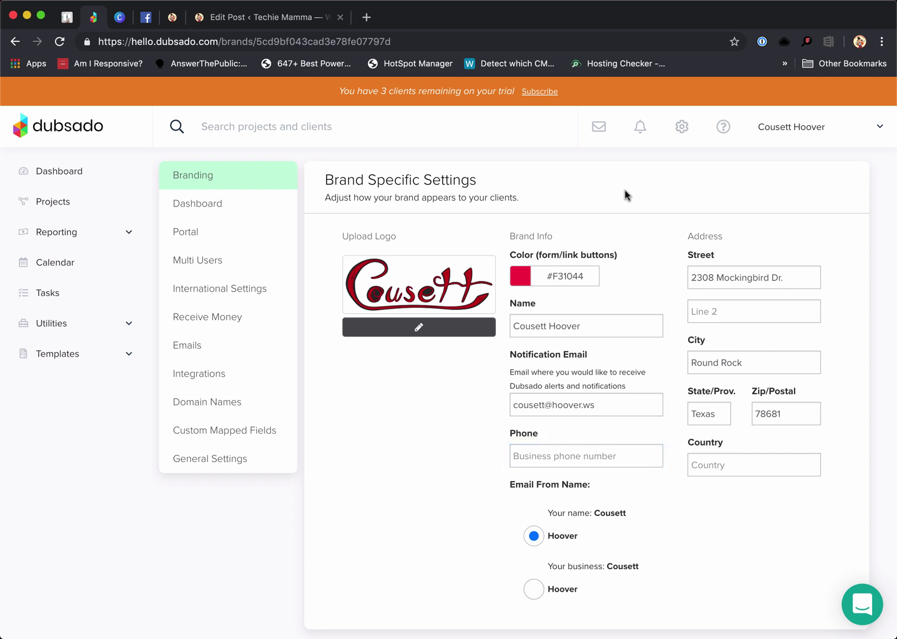
In Dashboard settings, try Dark Knight, Purple Rain and Orange Sky, then save Big Baby Blue
left_click(201, 207)
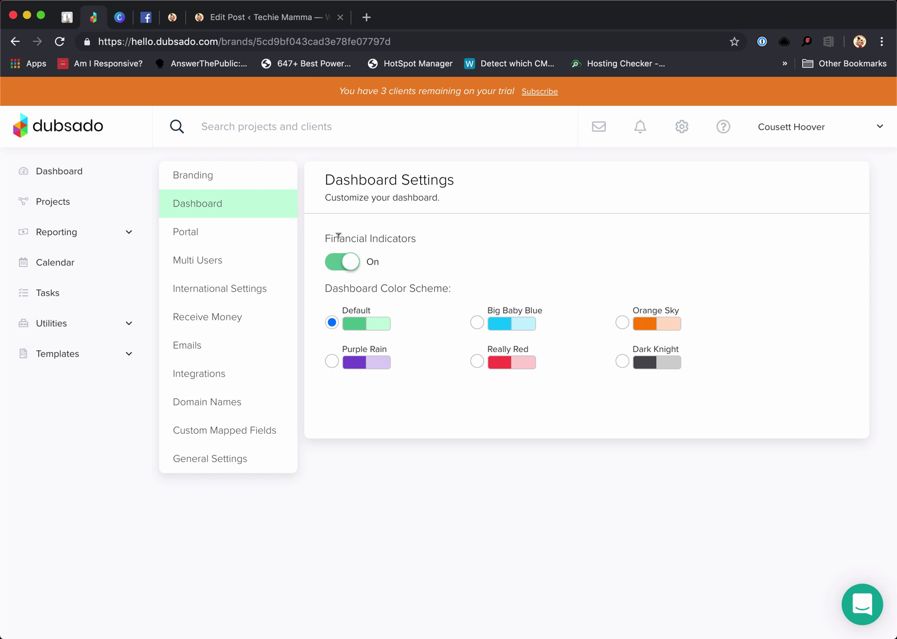
left_click_drag(326, 235, 448, 245)
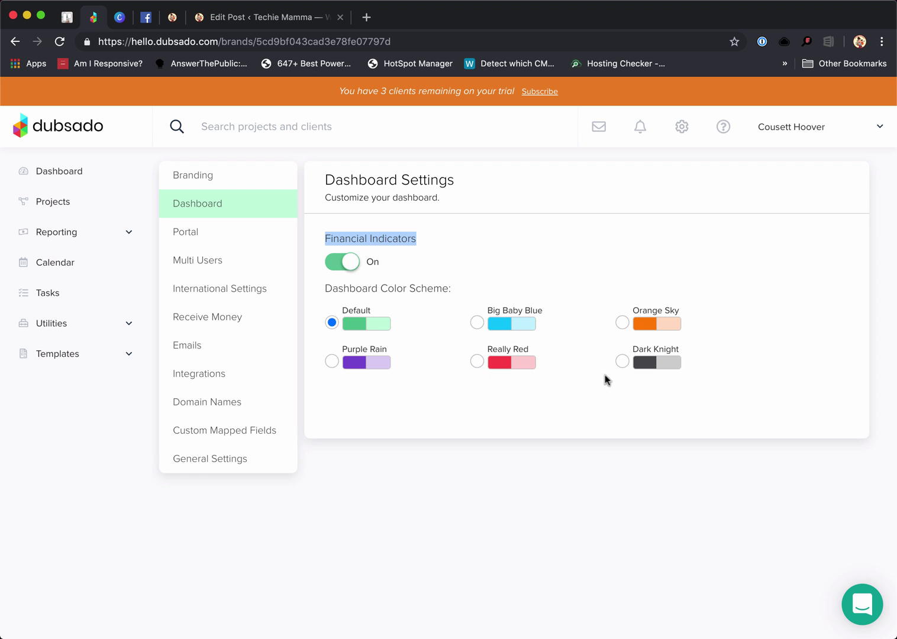
left_click(619, 362)
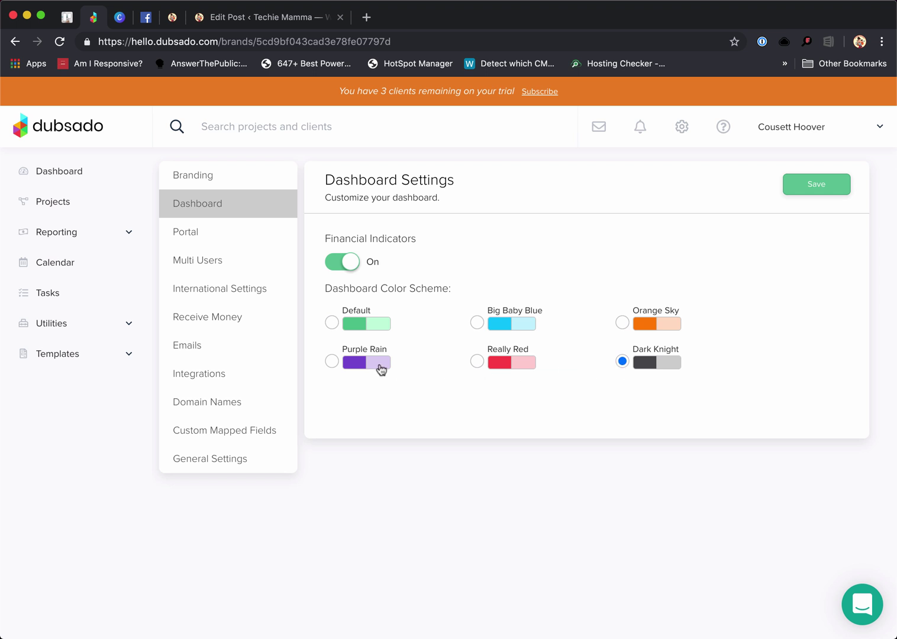
left_click(332, 362)
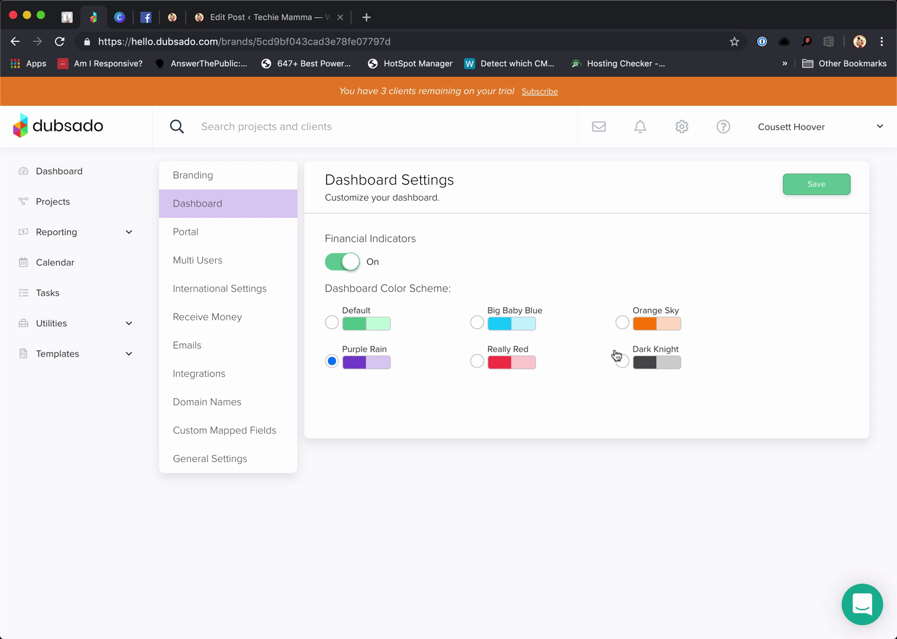
left_click(622, 324)
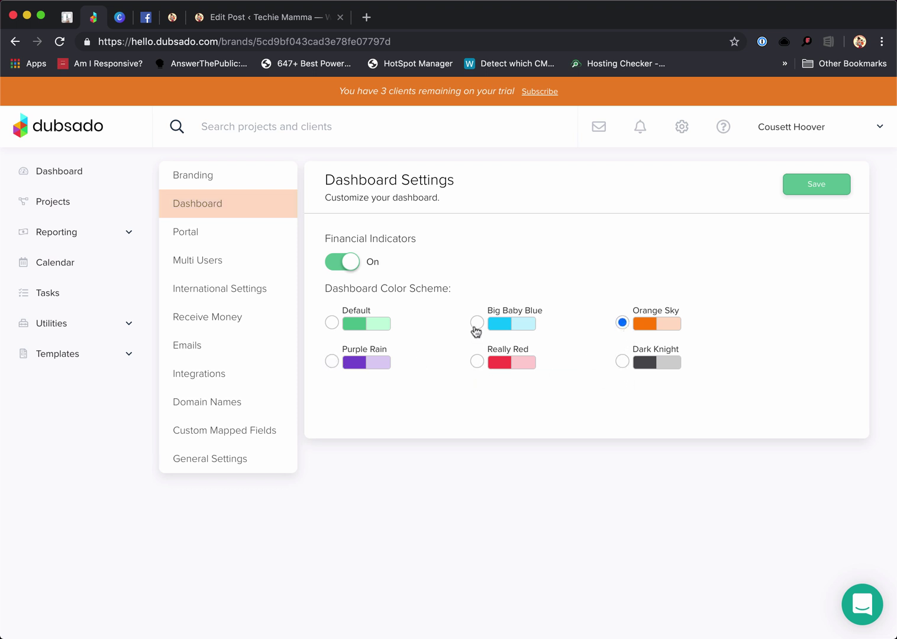
left_click(476, 323)
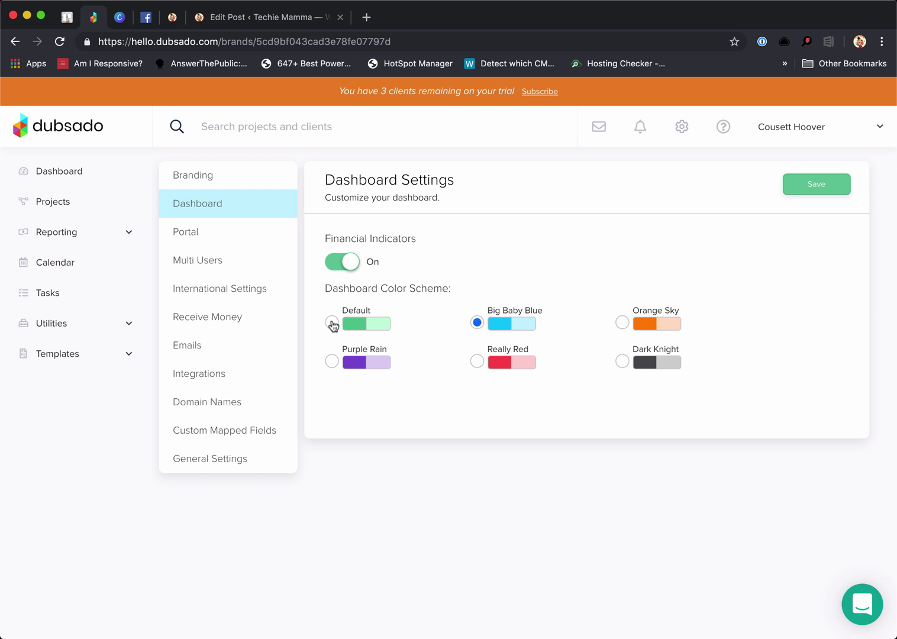
left_click(808, 188)
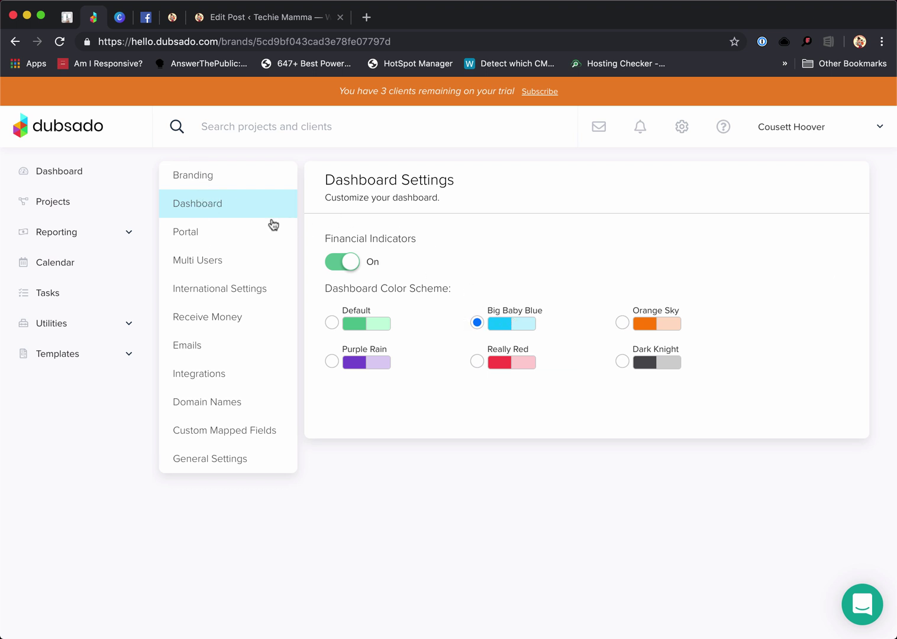
left_click(220, 237)
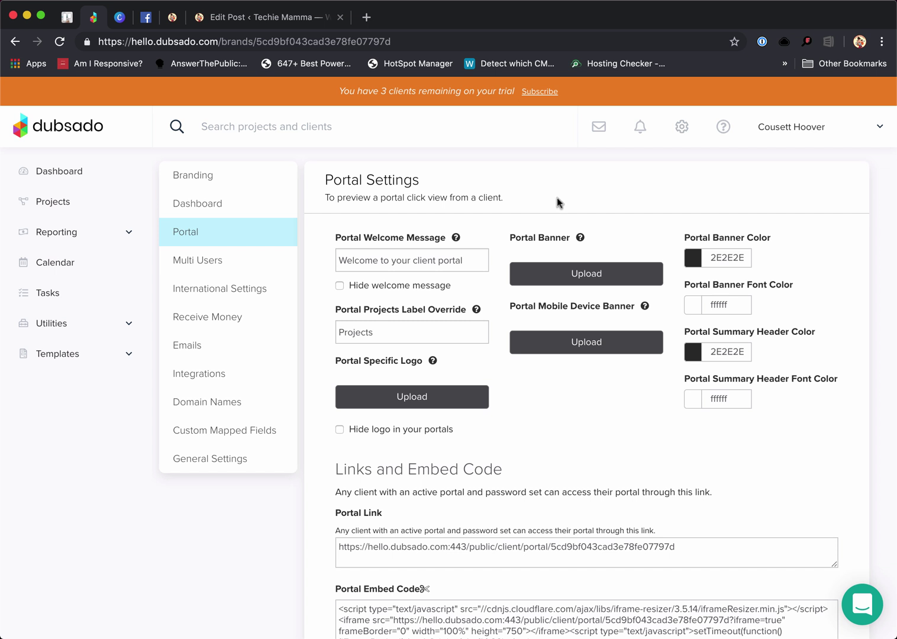
scroll(605, 212, "down", 1)
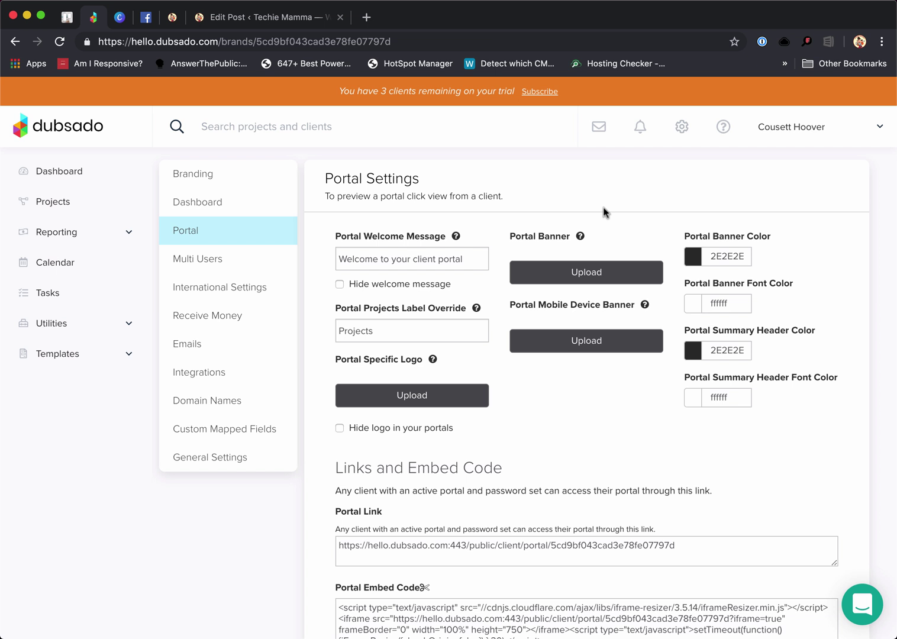
scroll(624, 314, "down", 1)
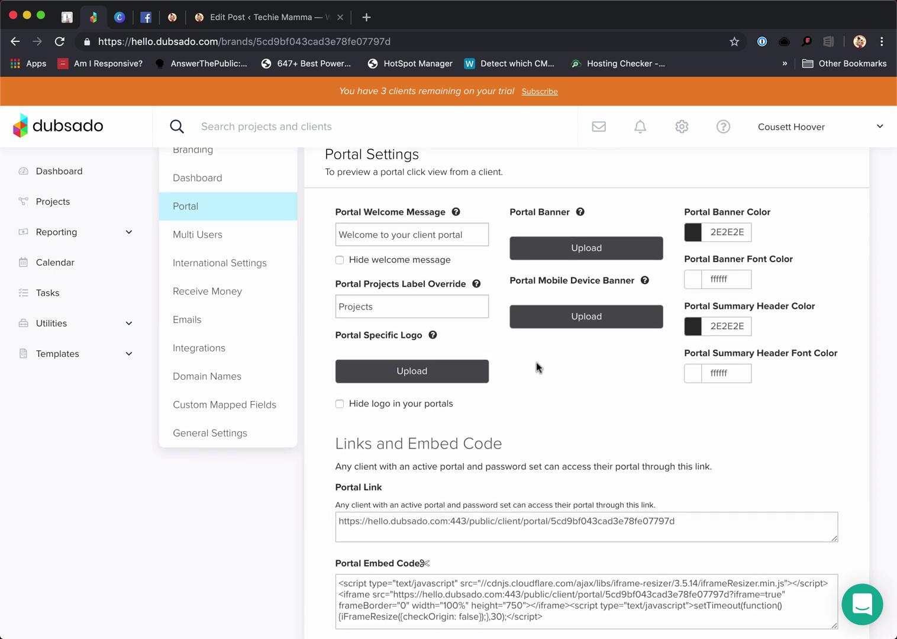
scroll(536, 364, "up", 1)
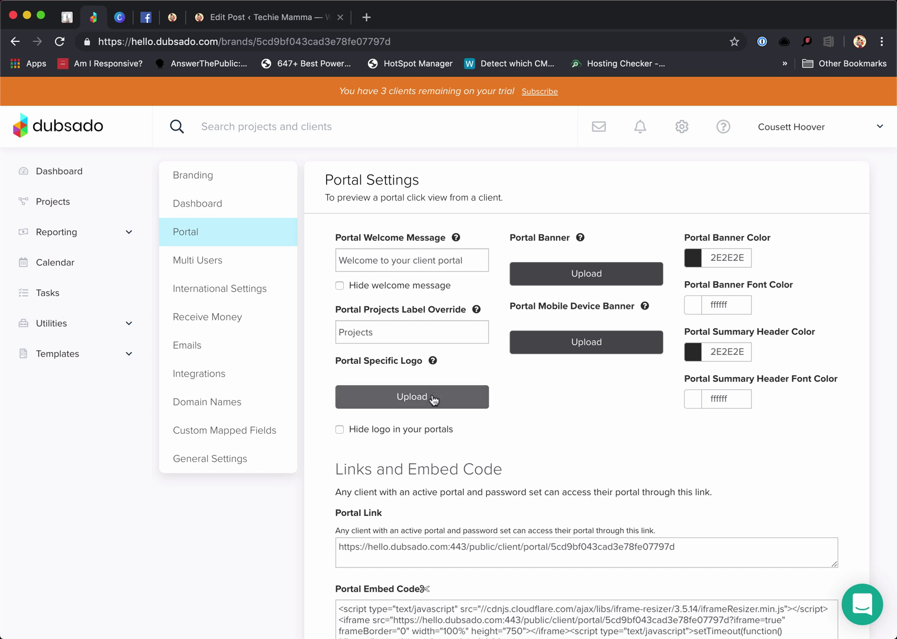
left_click(419, 334)
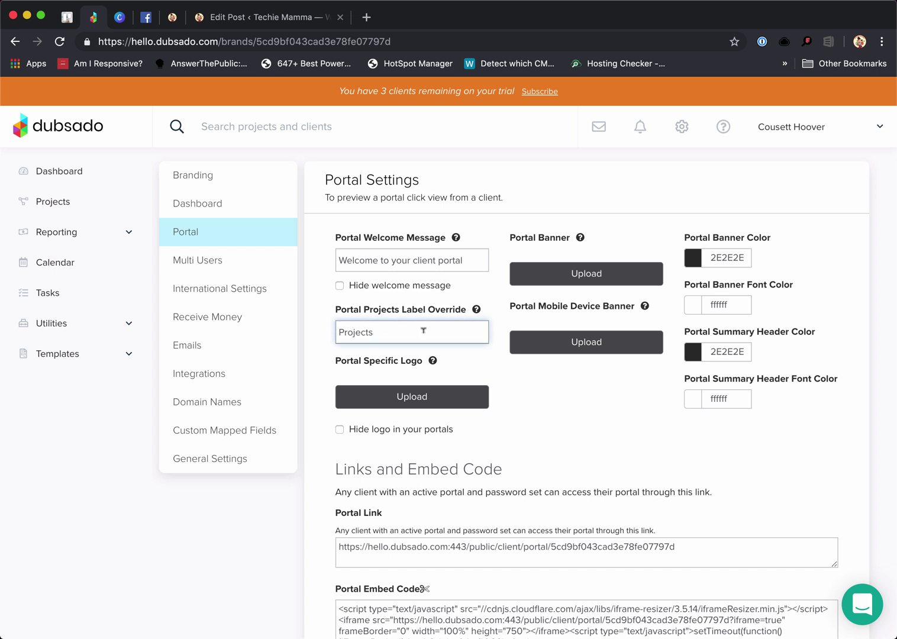
double_click(392, 328)
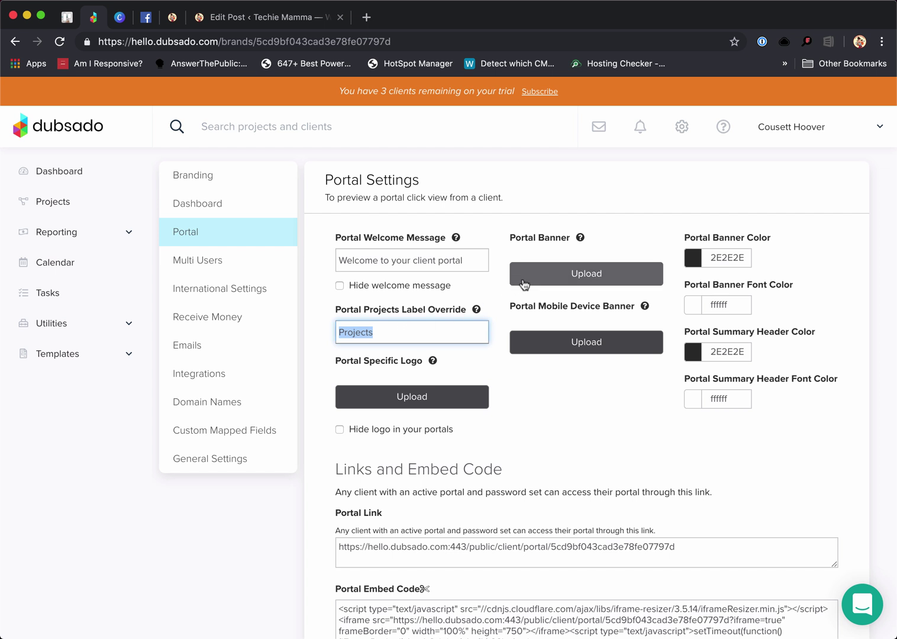
Upload cousett6.png as the portal banner and set the banner colour to F60707
left_click(605, 279)
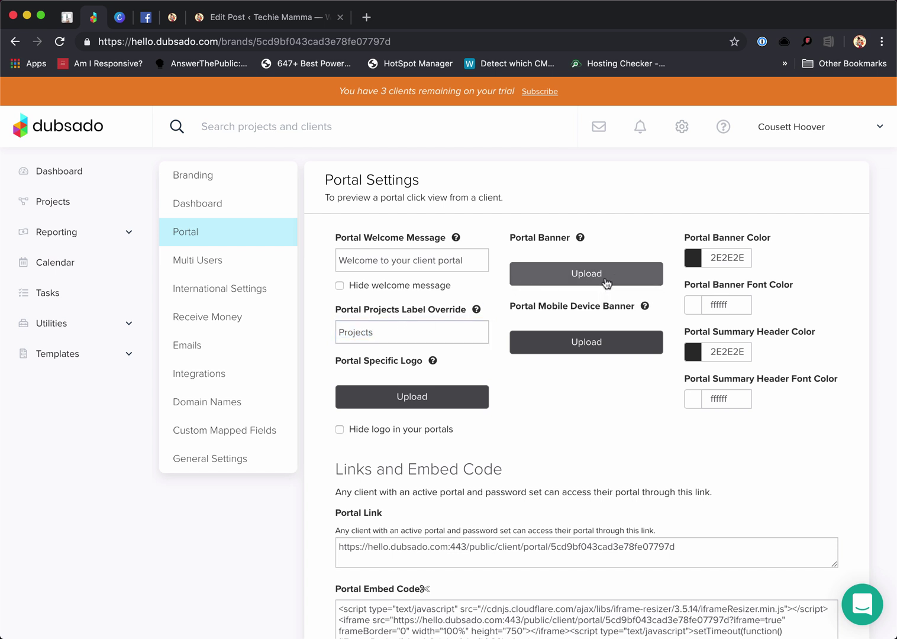
left_click(349, 146)
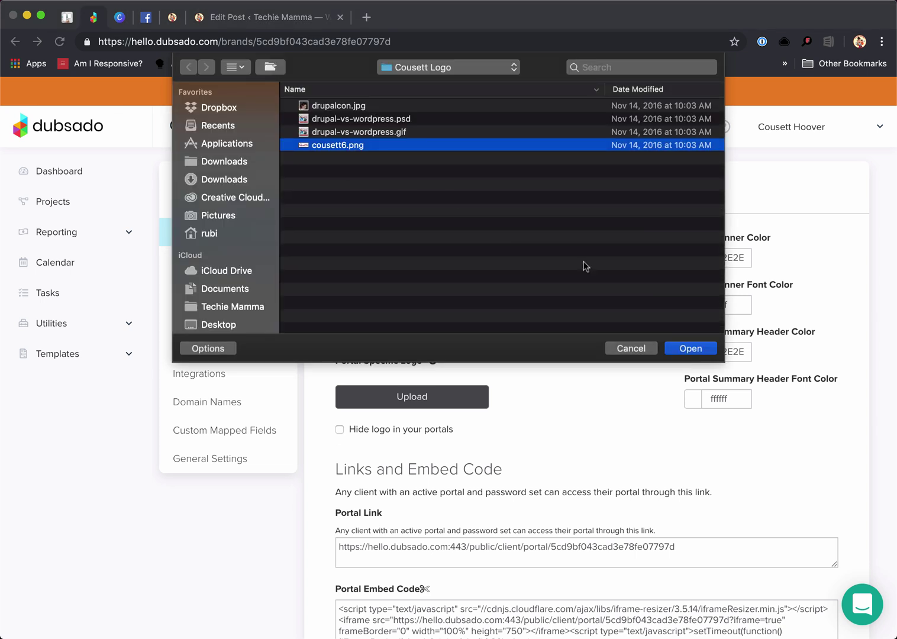
left_click(691, 349)
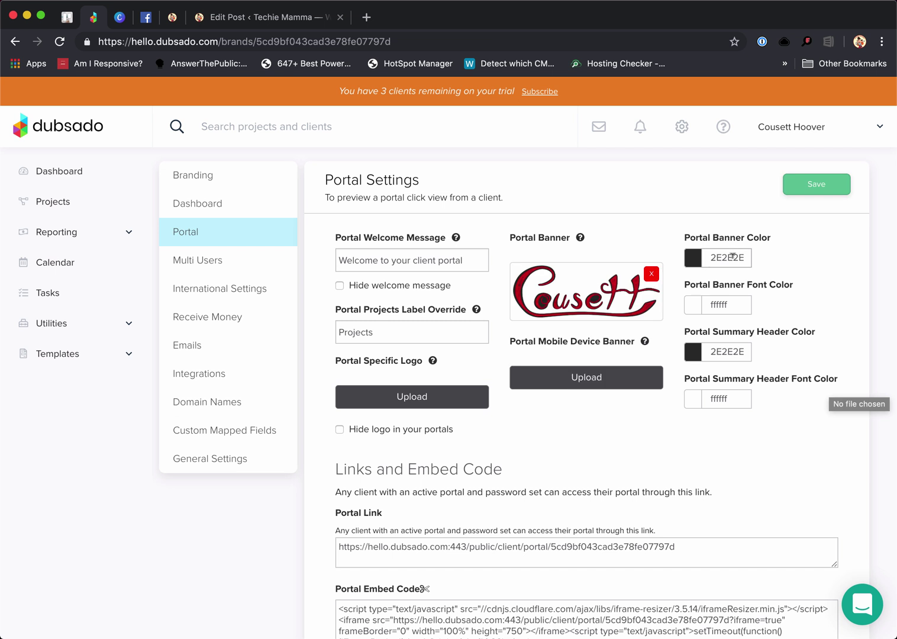
left_click(715, 257)
left_click(784, 271)
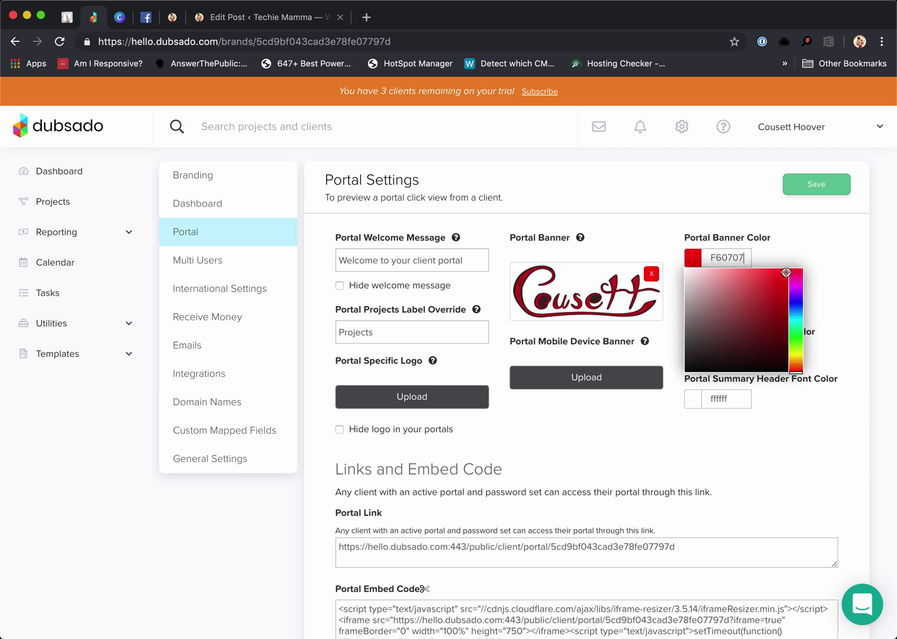
left_click(793, 245)
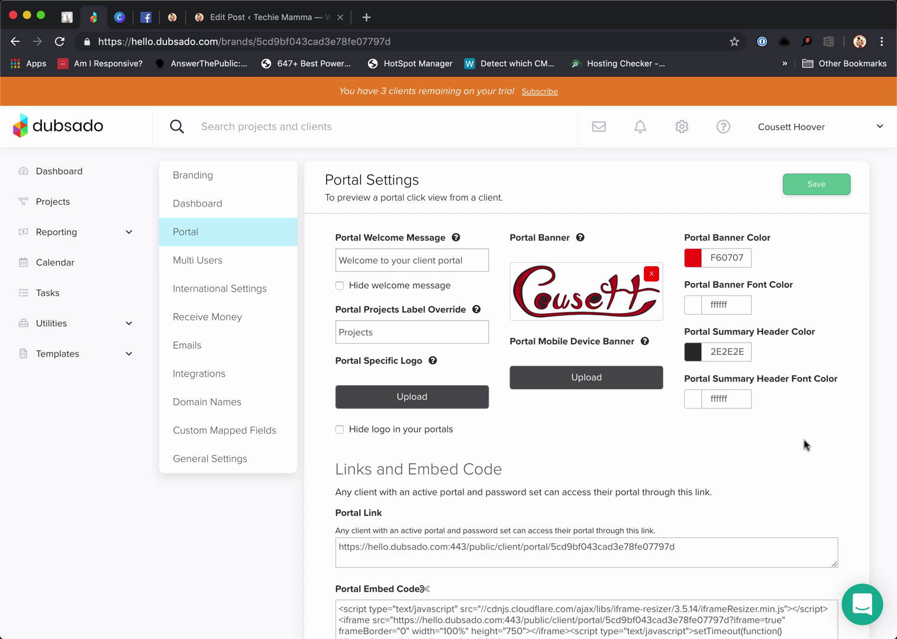
Review the portal access explanation and link, then save the portal settings
scroll(796, 442, "down", 2)
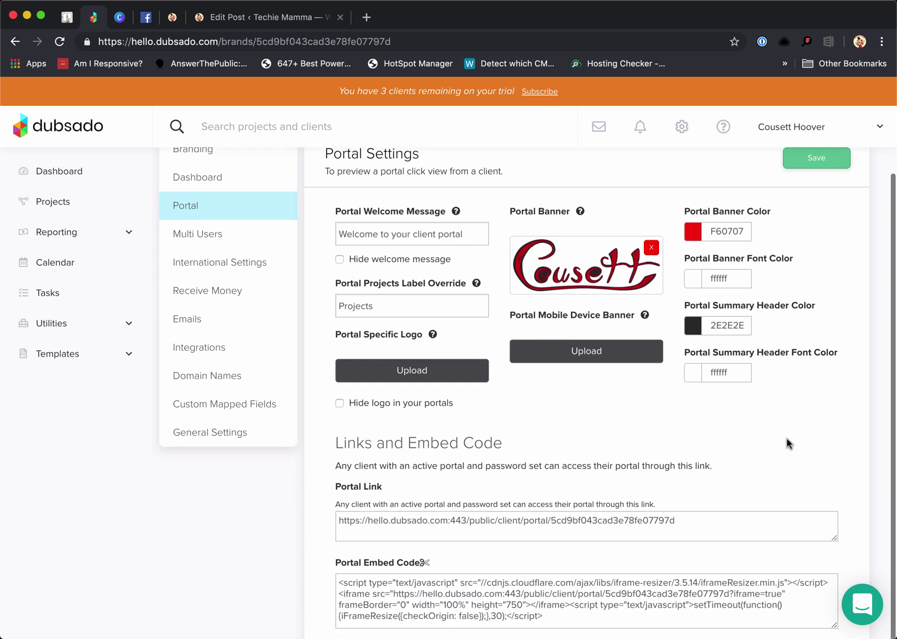
left_click(396, 516)
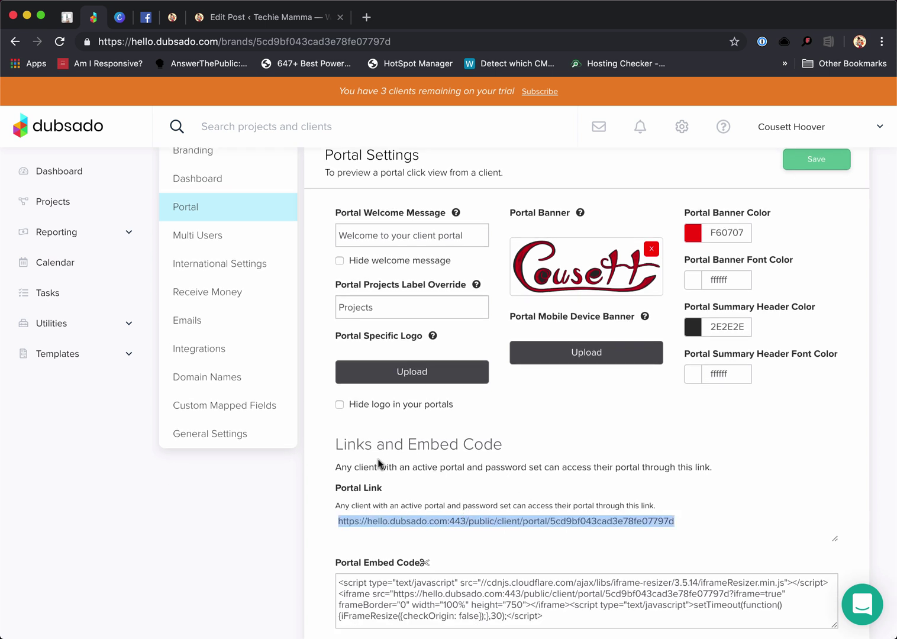
left_click_drag(336, 465, 756, 465)
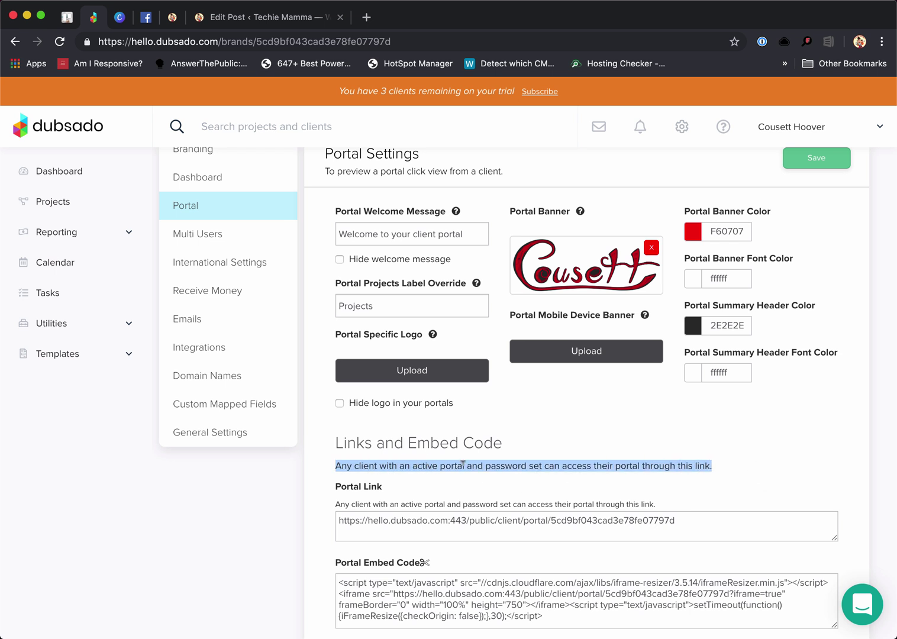
double_click(499, 463)
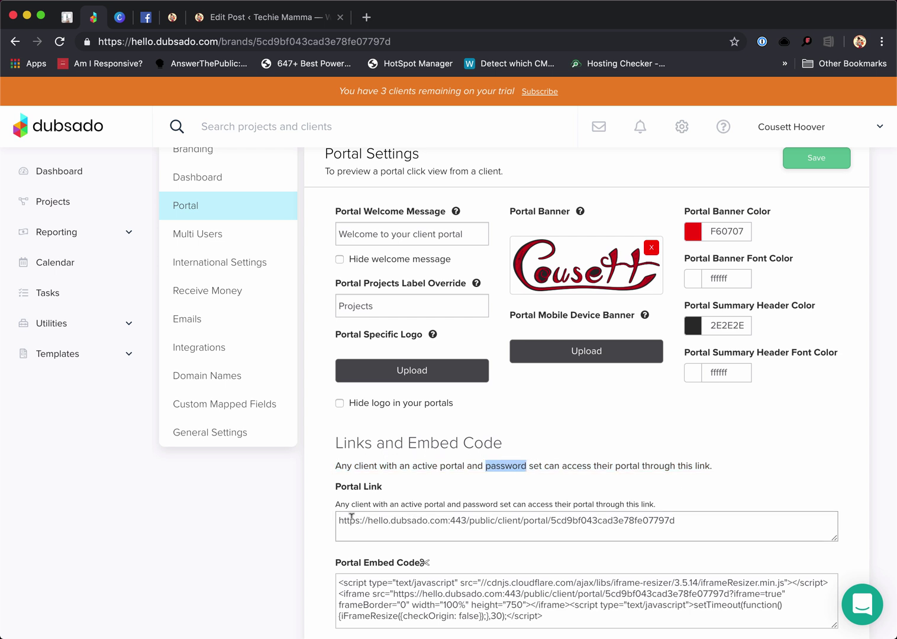
left_click_drag(342, 517, 688, 513)
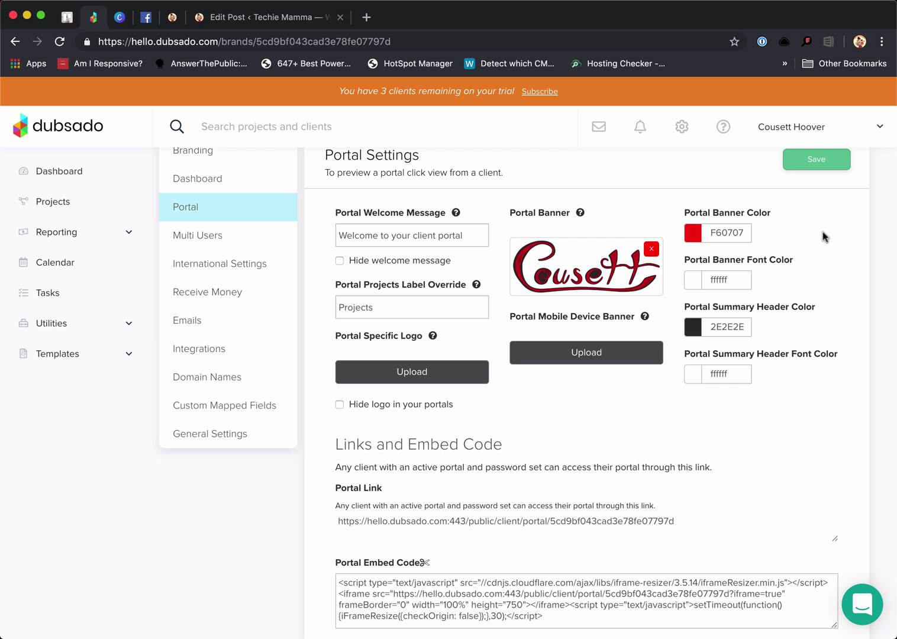
left_click(804, 163)
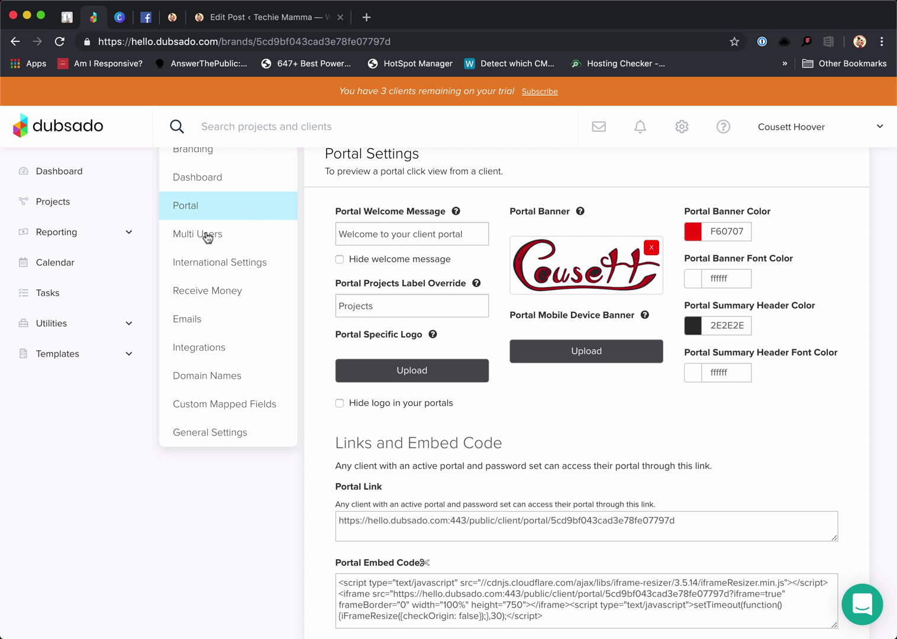
scroll(208, 242, "up", 1)
Review Multi Users pricing, dismiss the paid-account invite notice, and switch to Teams
left_click(207, 269)
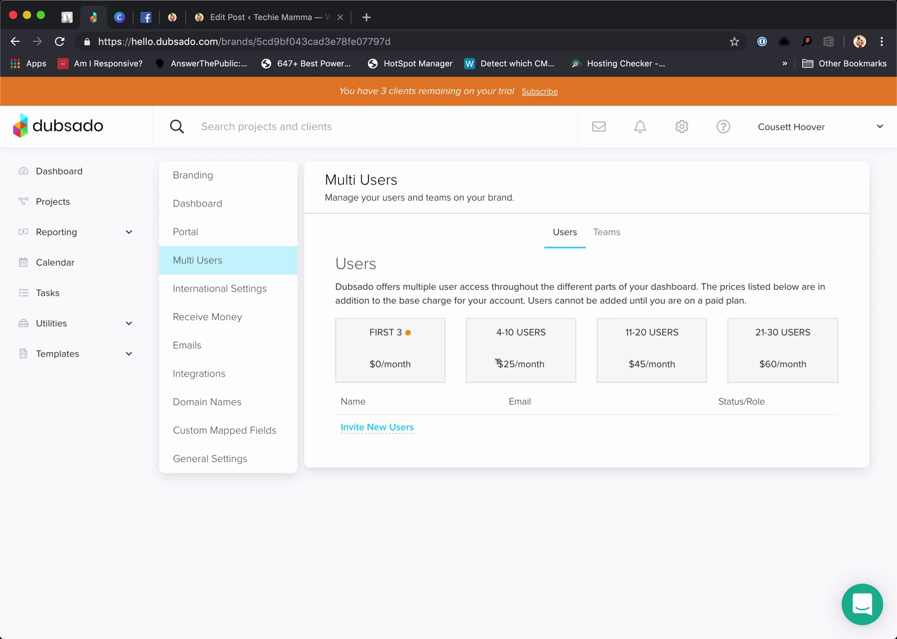
left_click_drag(497, 364, 554, 366)
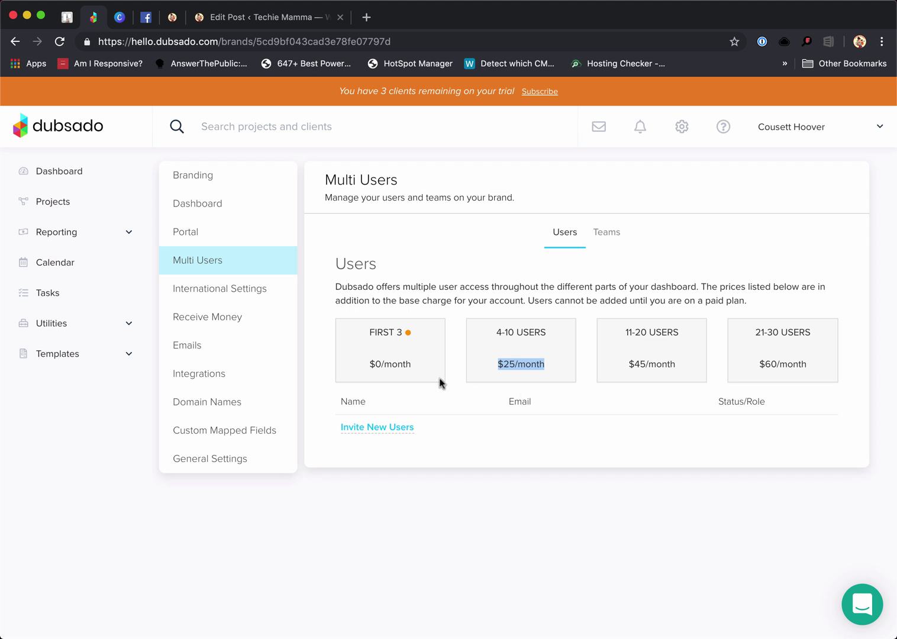
left_click_drag(370, 330, 422, 336)
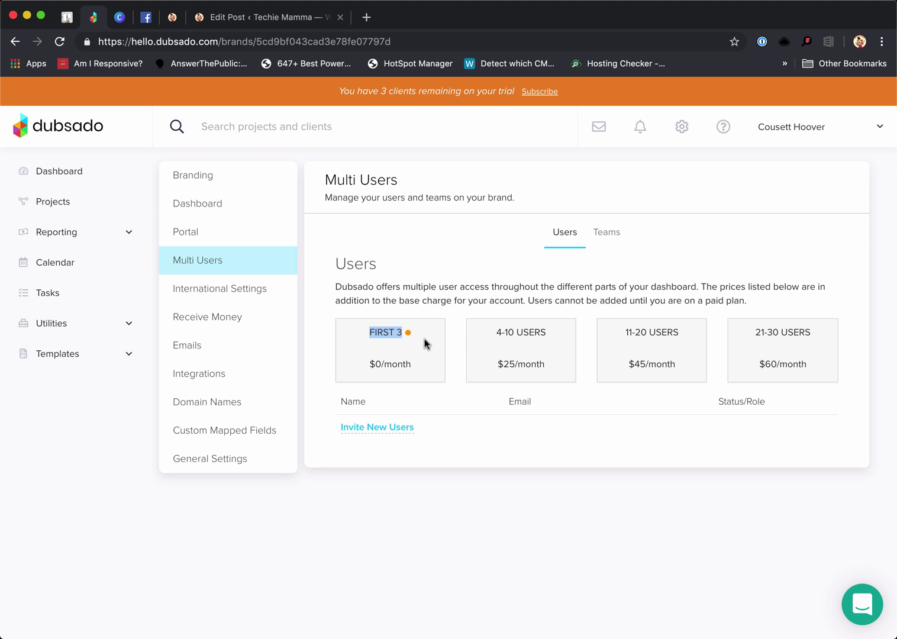
left_click(375, 424)
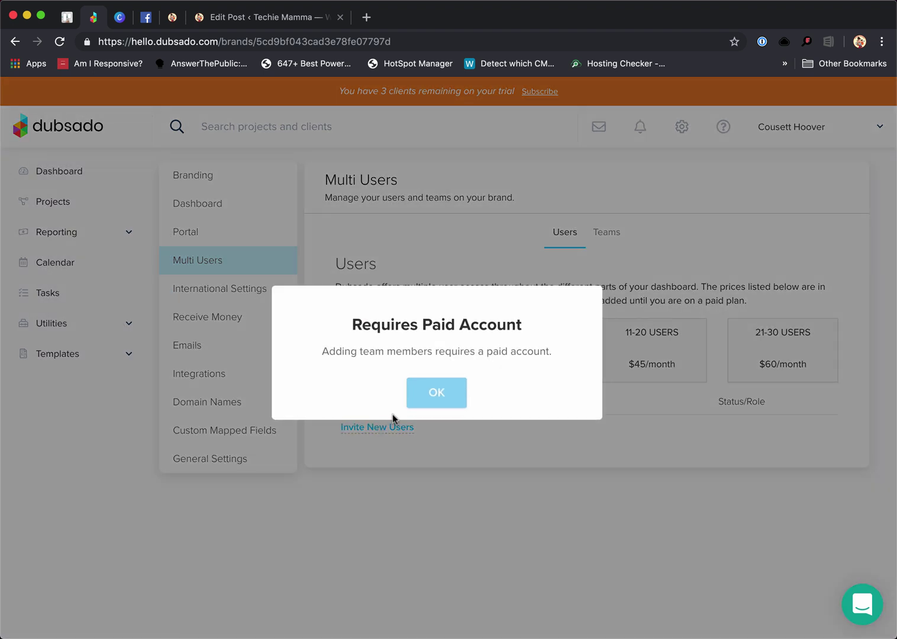
left_click(437, 393)
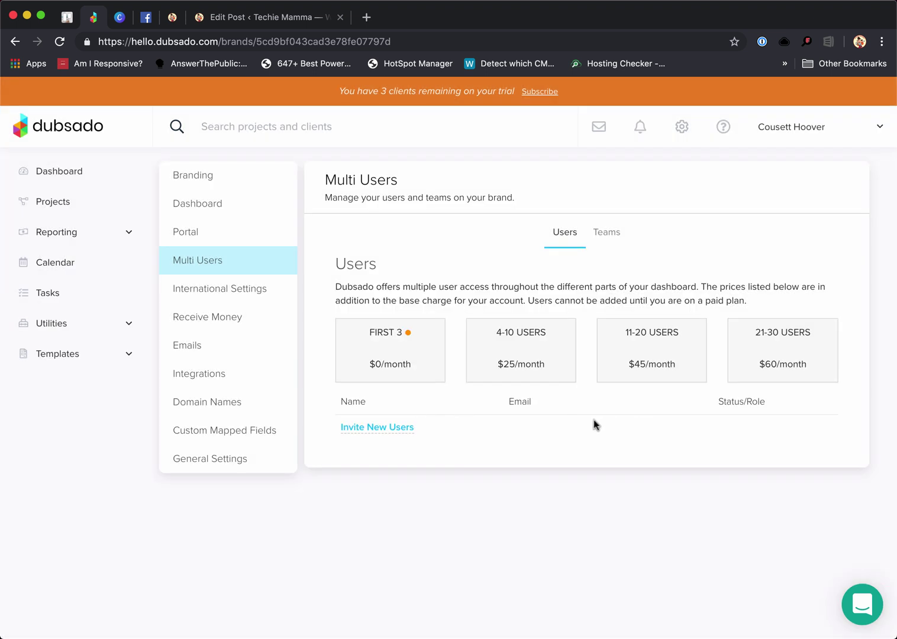
left_click(605, 232)
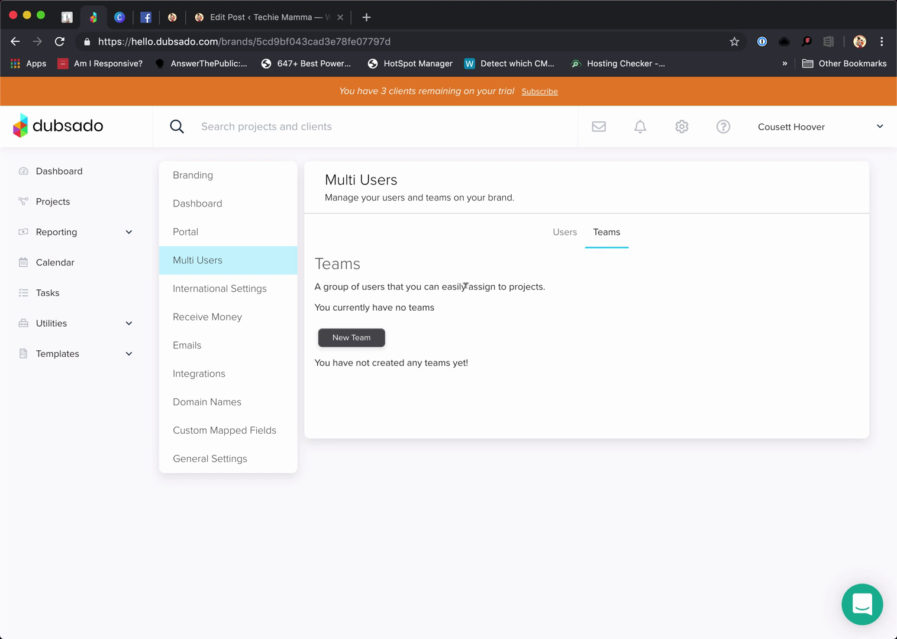
Create and save a Marketing team with no members, then go to International Settings
left_click(361, 336)
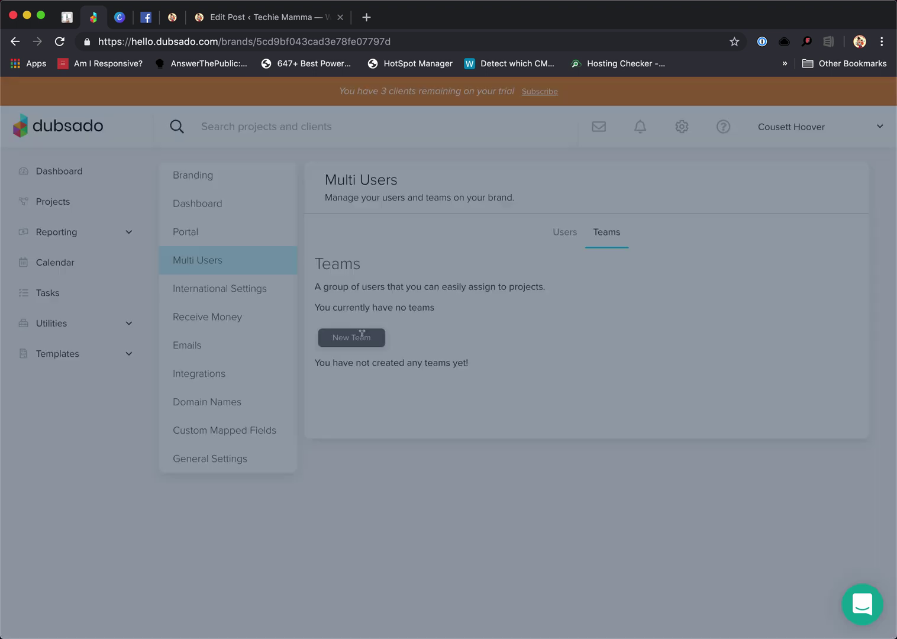
left_click(367, 335)
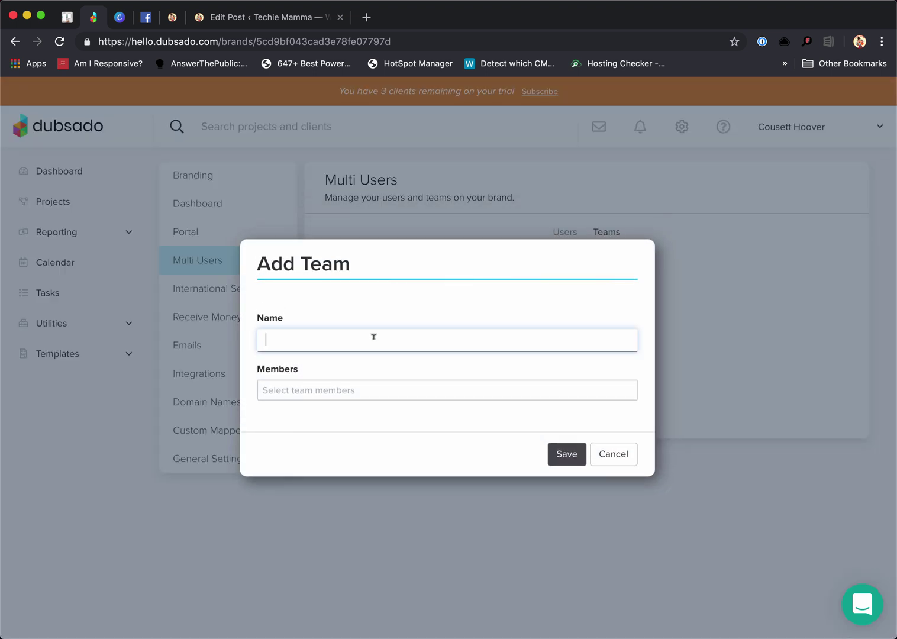
type("Marketing")
key("Tab")
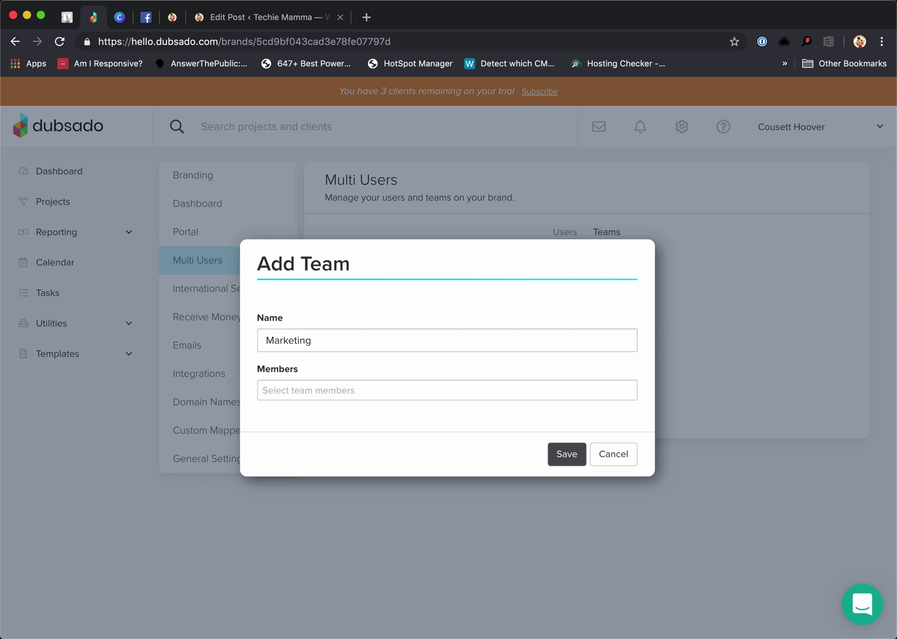
type("couse")
key("BackSpace")
key("BackSpace")
key("BackSpace")
key("BackSpace")
key("BackSpace")
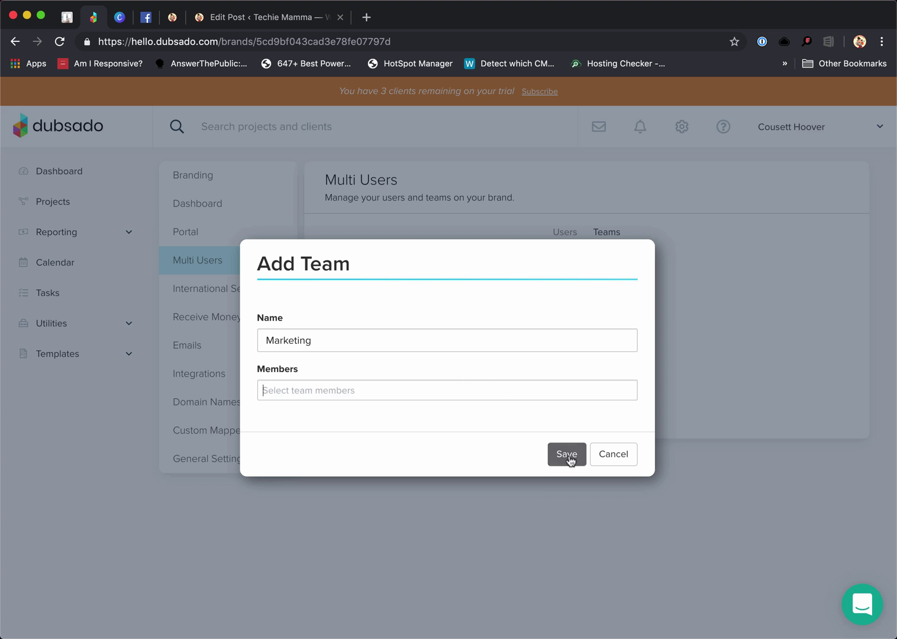
left_click(559, 455)
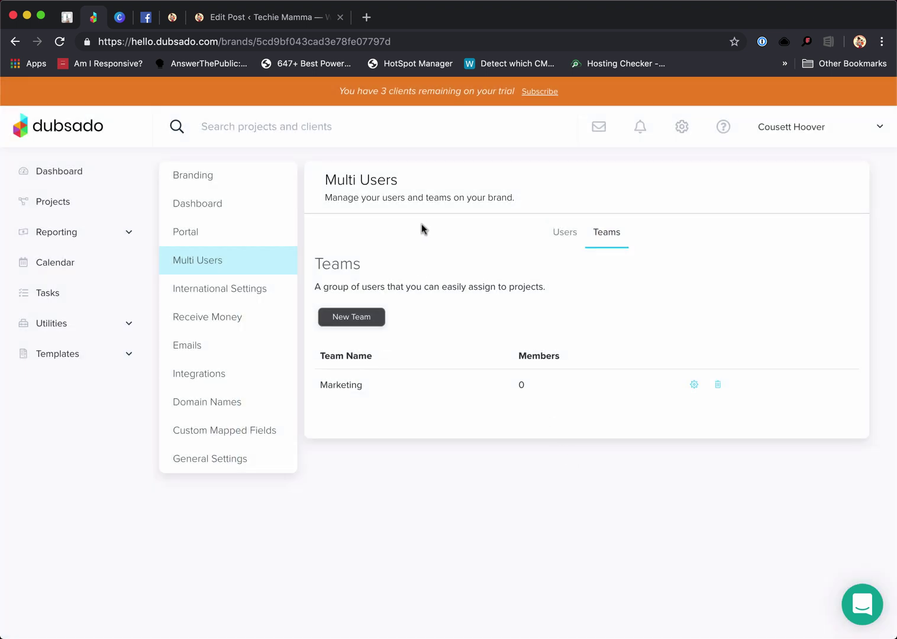
left_click(193, 288)
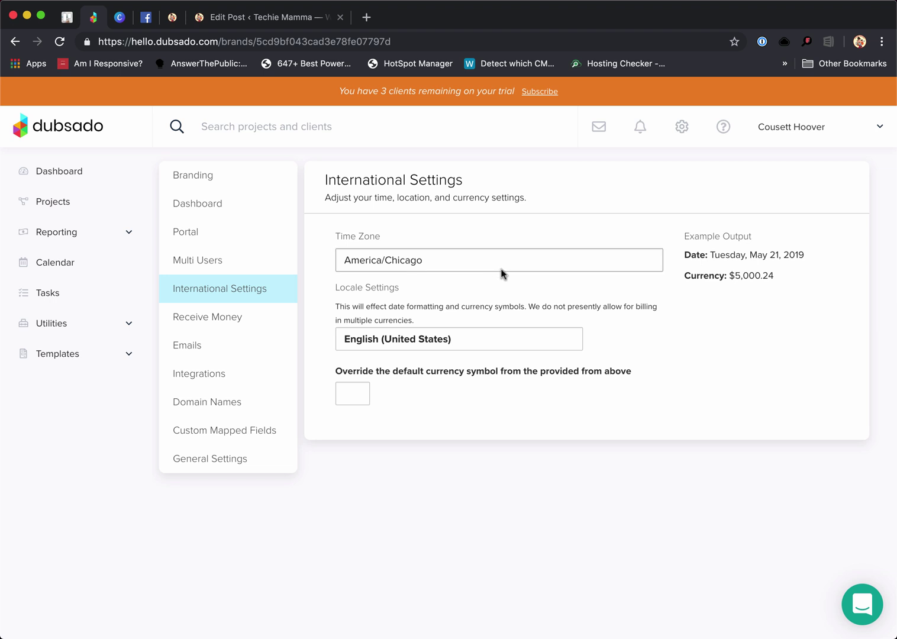
Keep time zone America/Chicago and locale English (United States), then go to Receive Money
left_click(402, 259)
left_click(402, 261)
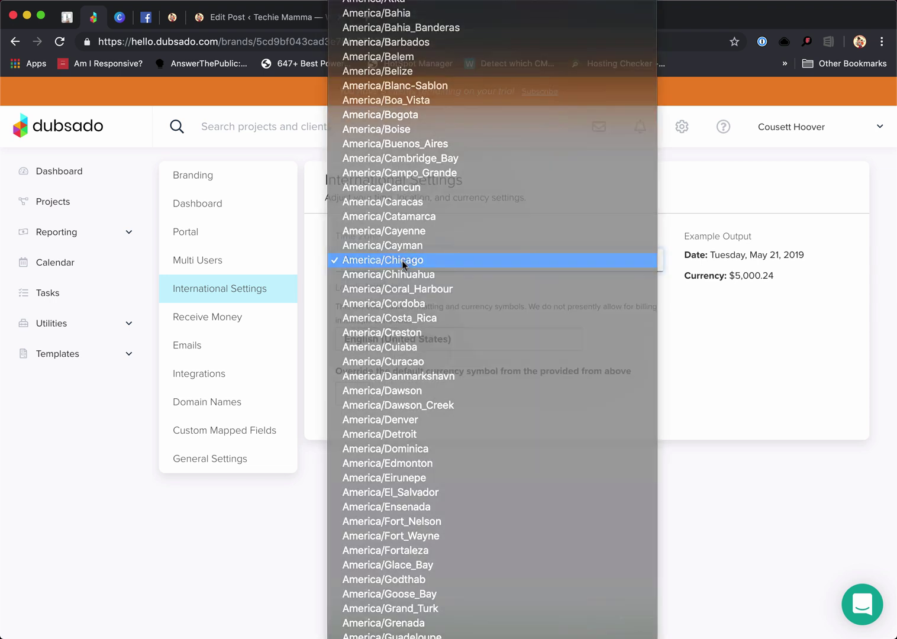
left_click(459, 342)
left_click(458, 342)
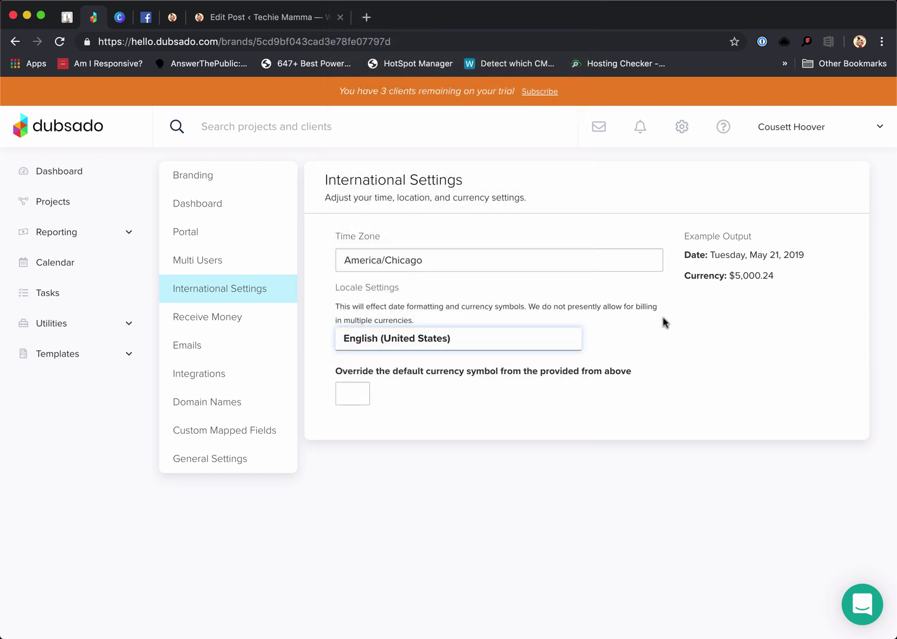
left_click_drag(727, 276, 791, 277)
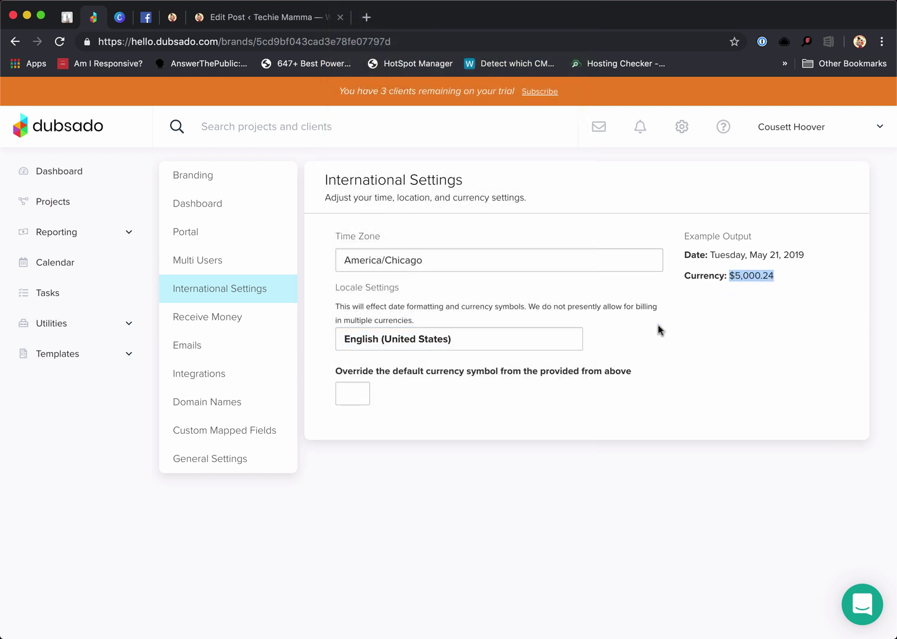
left_click(419, 393)
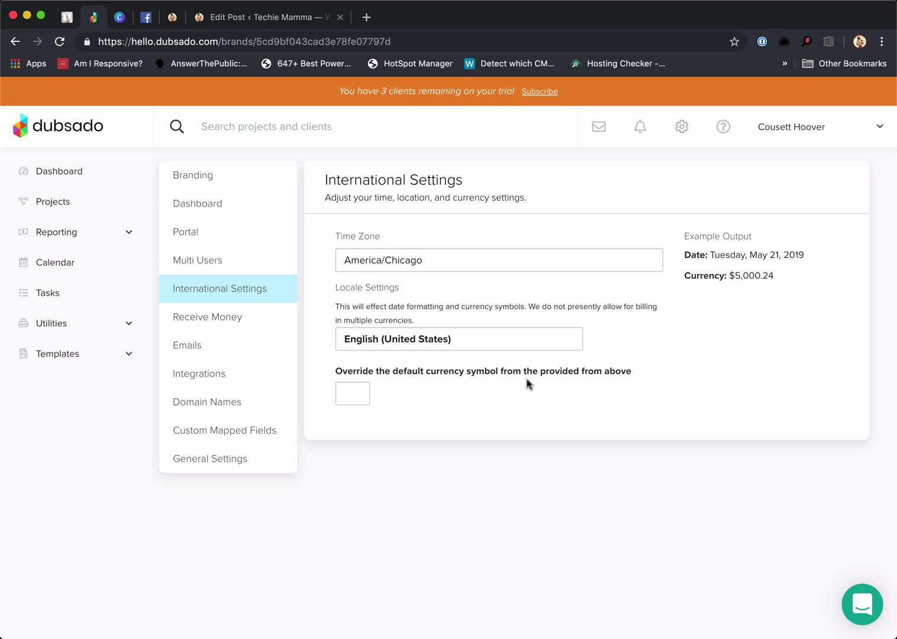
left_click(352, 391)
left_click(218, 323)
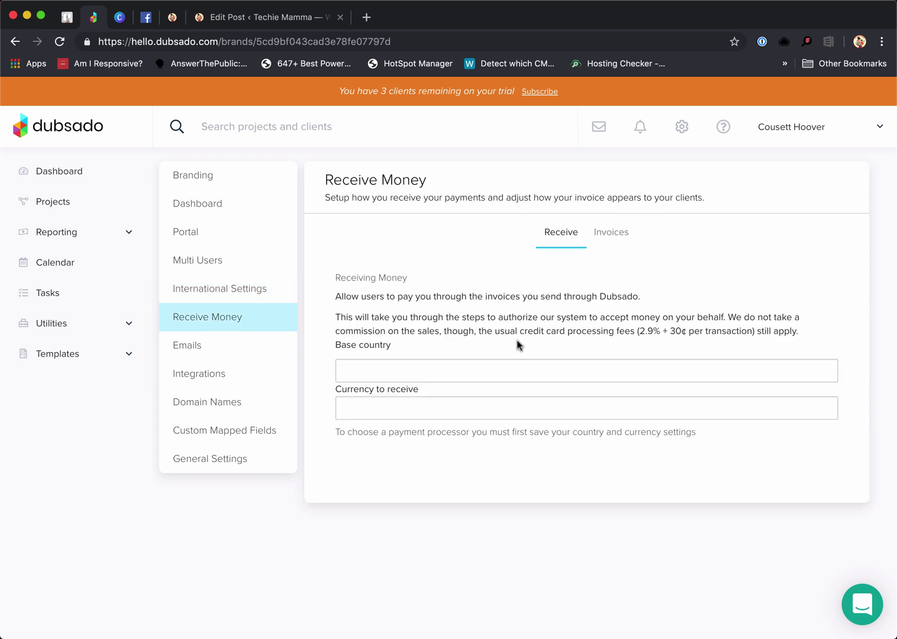
Set the base country to United States, choose a currency to receive, and save
left_click(355, 372)
scroll(405, 396, "down", 3)
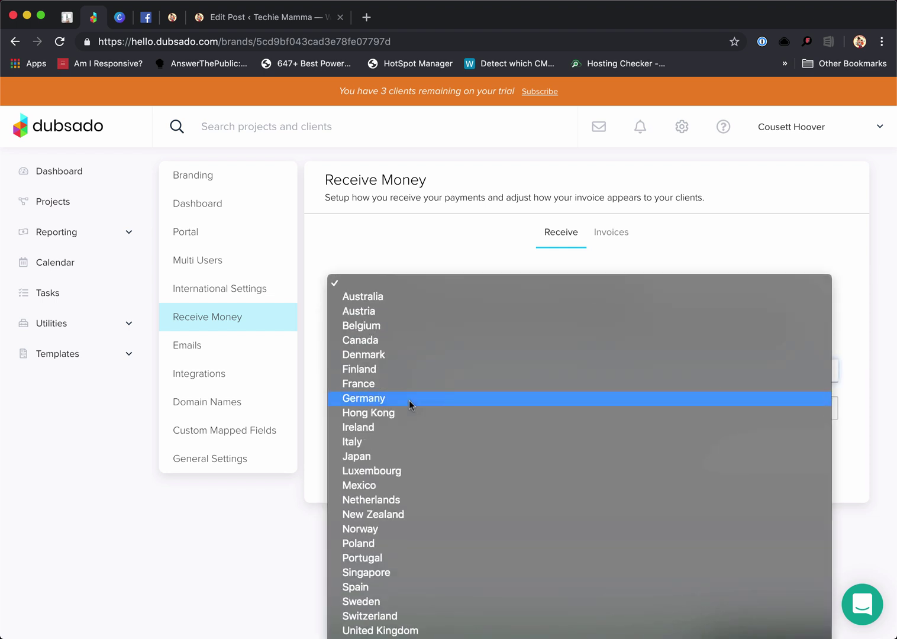
left_click(408, 638)
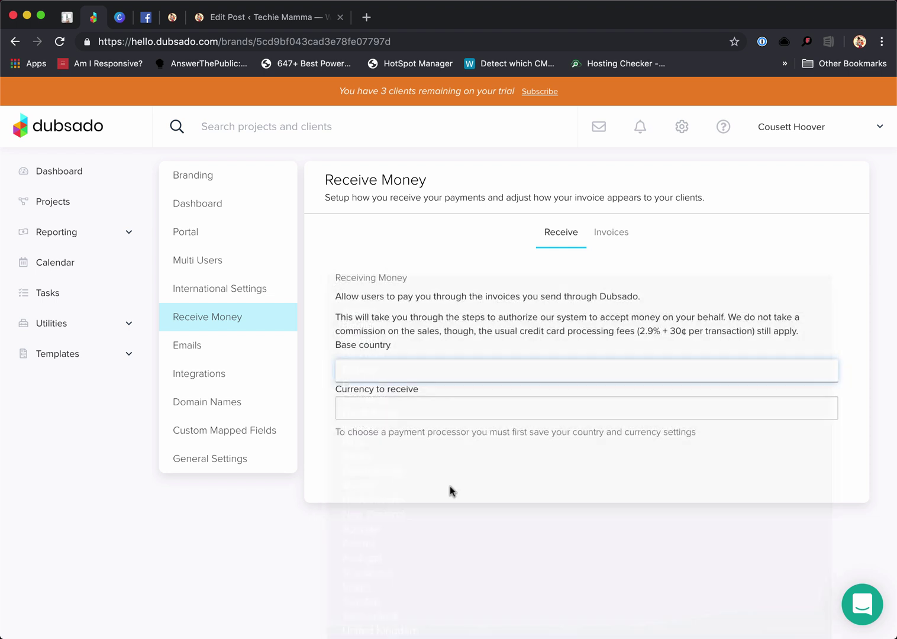
left_click(431, 444)
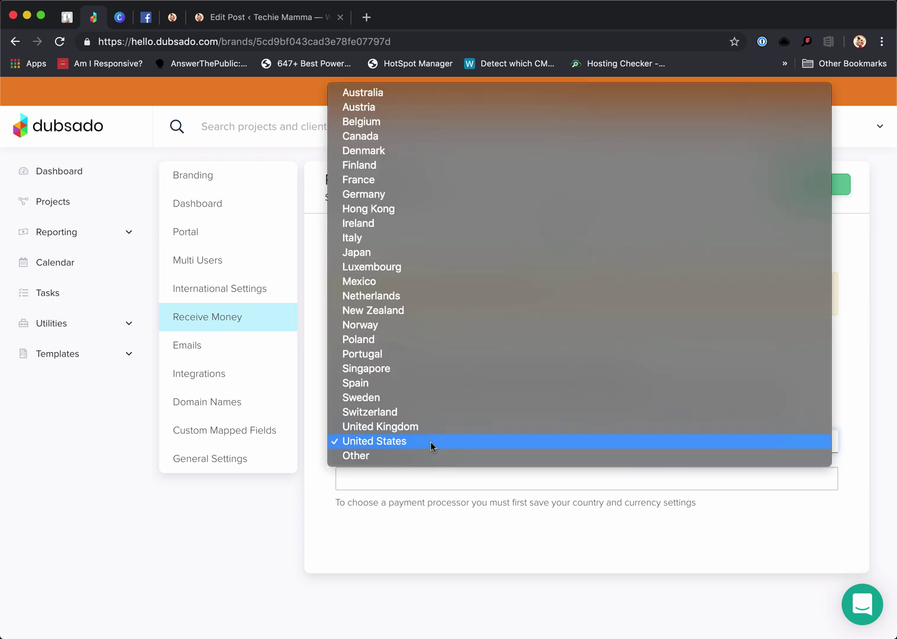
left_click(434, 491)
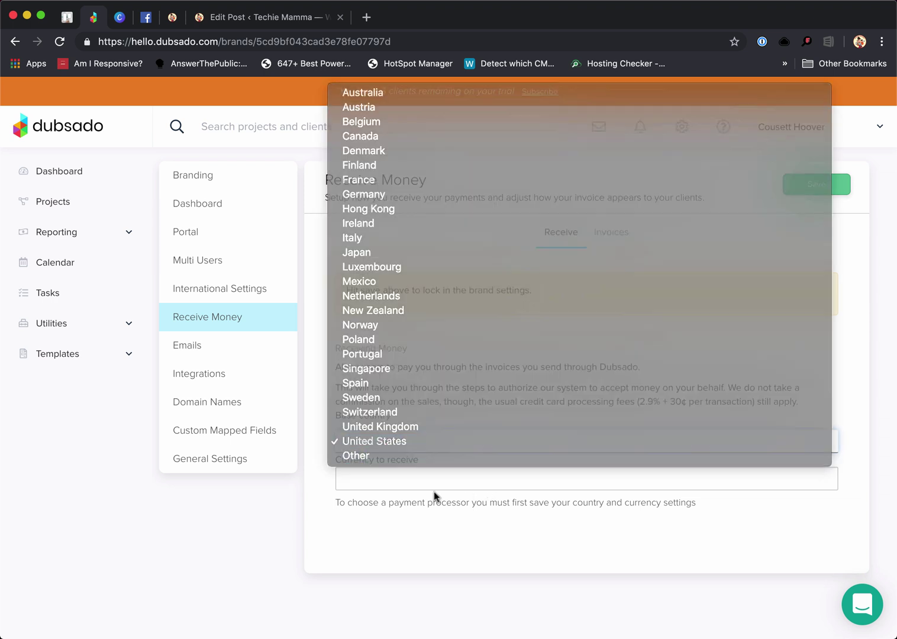
left_click(388, 479)
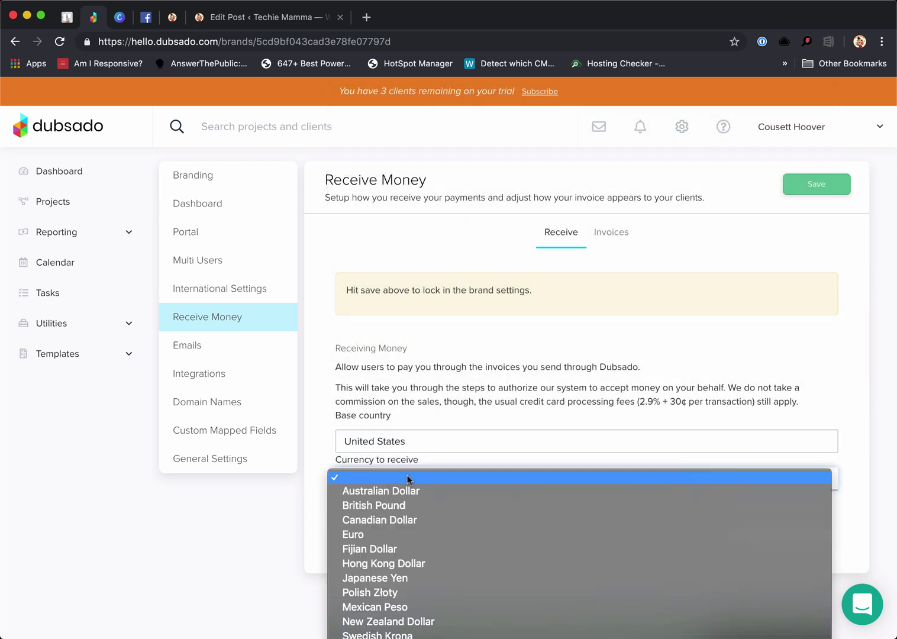
scroll(446, 518, "down", 3)
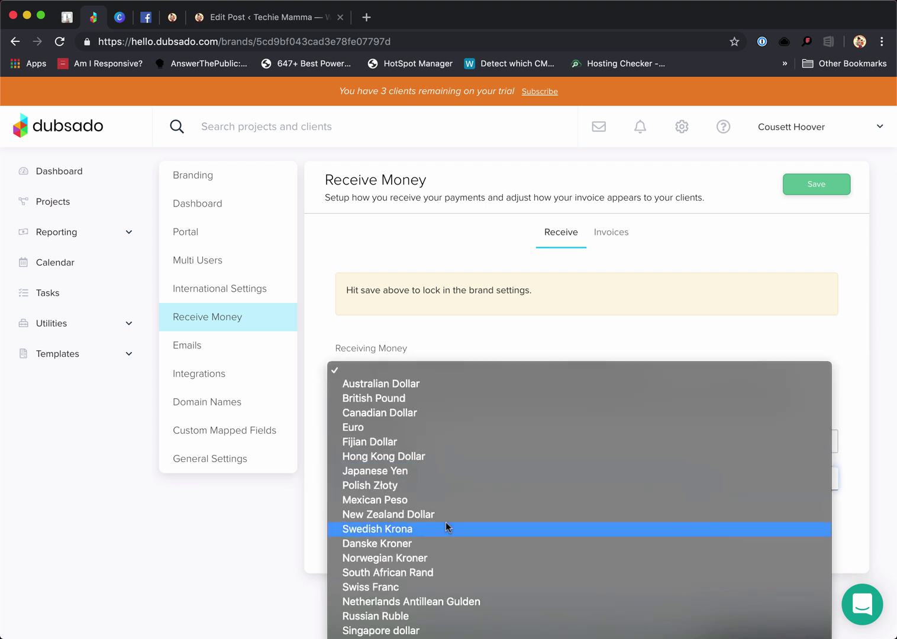
left_click(473, 638)
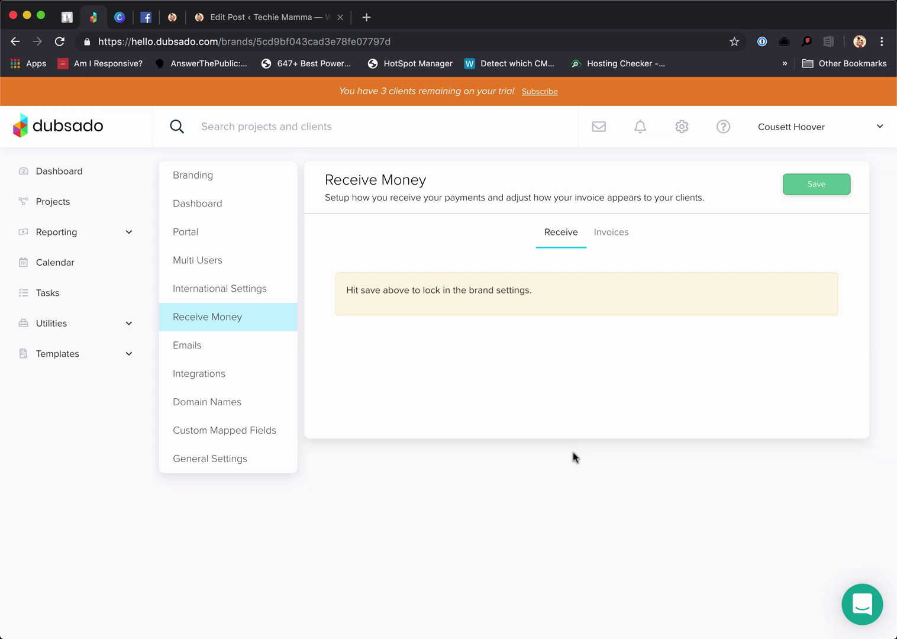
left_click(809, 194)
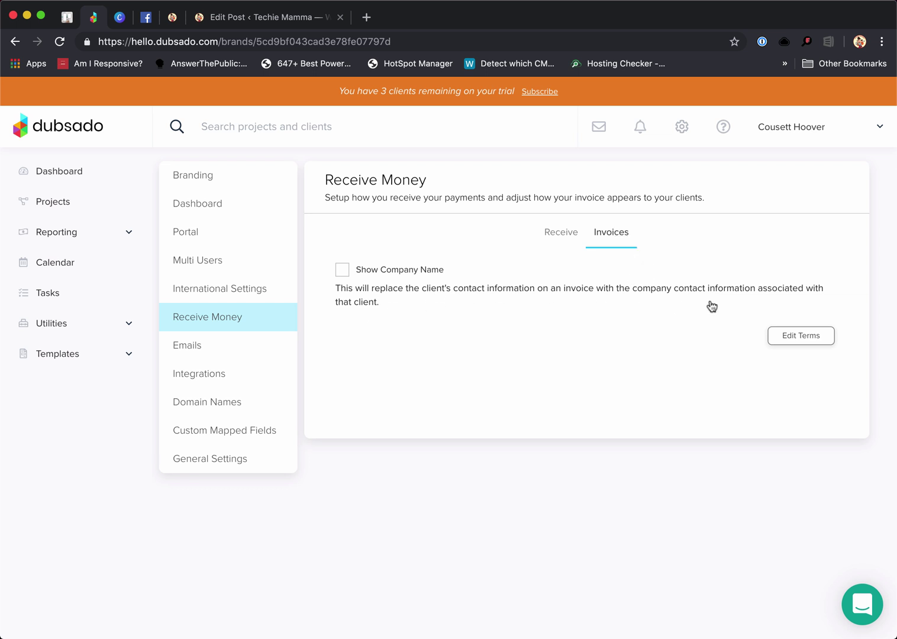
Leave Show Company Name off, open the top and bottom invoice terms editors, then go to Emails
left_click(342, 271)
left_click(342, 271)
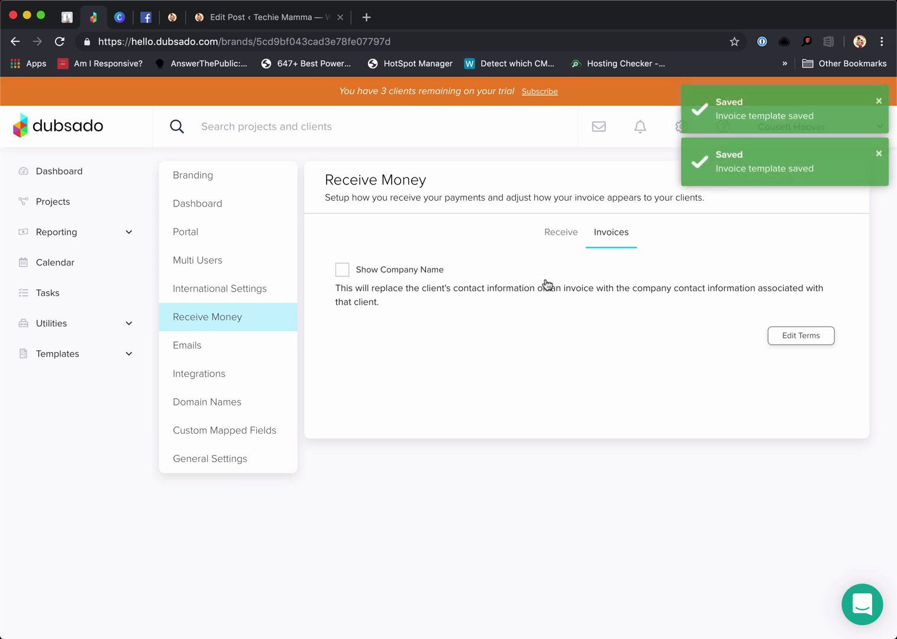
left_click(820, 337)
left_click(408, 449)
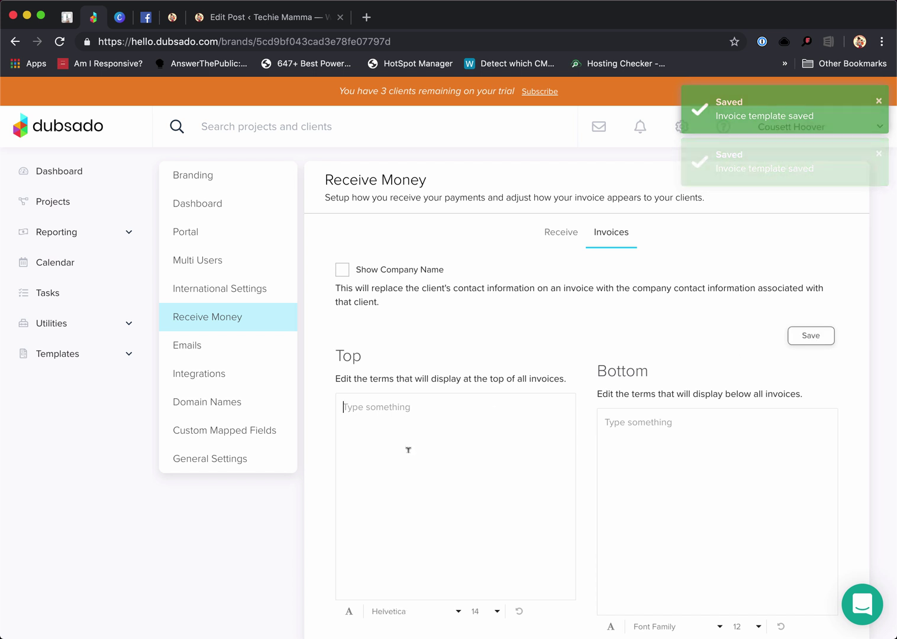
left_click(665, 427)
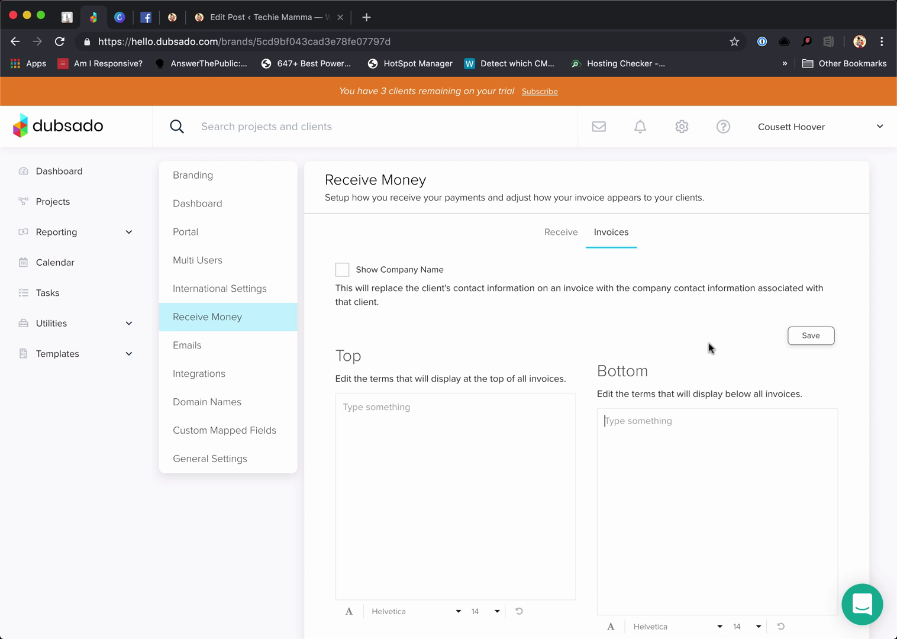
left_click(217, 358)
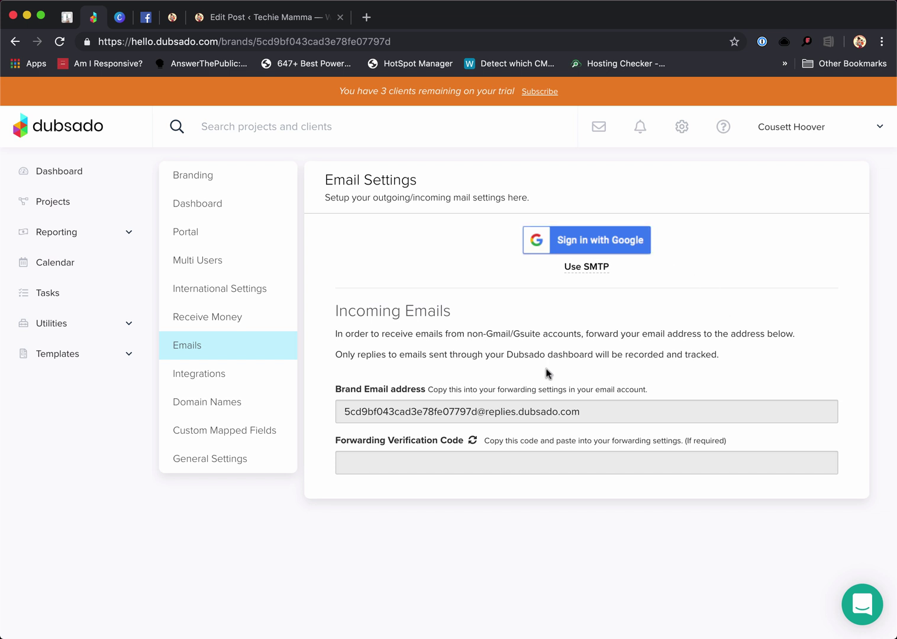
Select the Brand Email address and begin signing in with Google for outgoing mail
left_click_drag(340, 410, 592, 414)
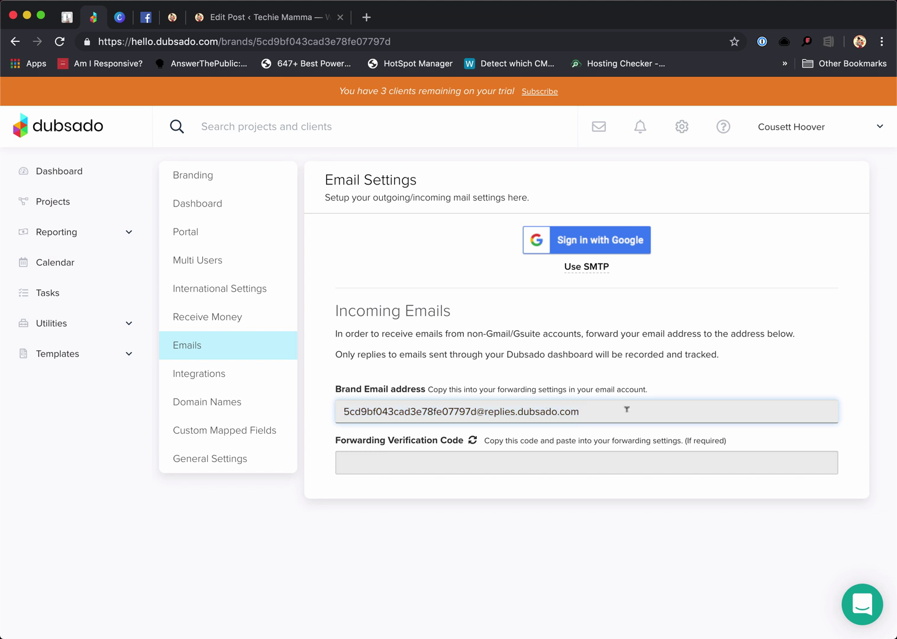
left_click(631, 250)
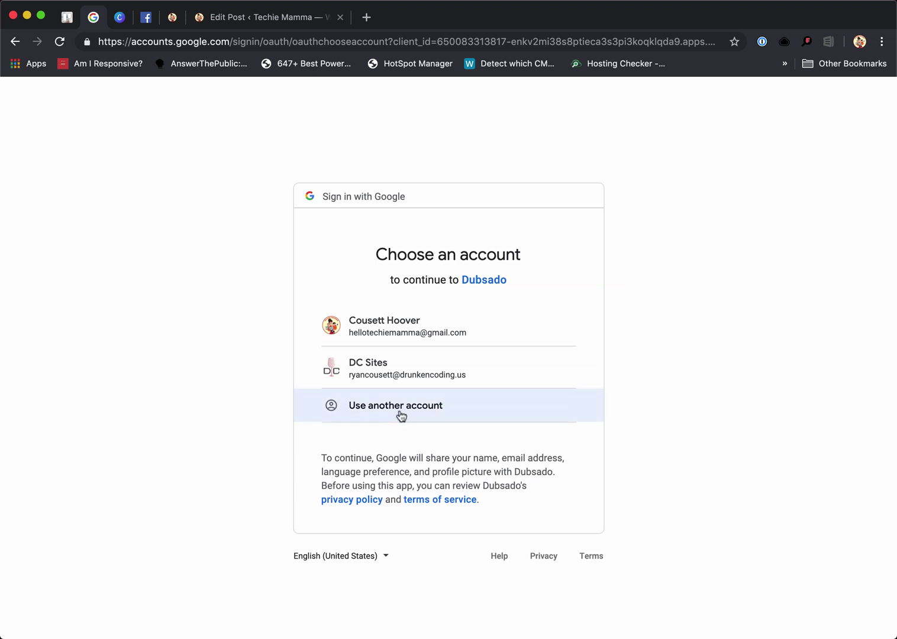
Switch to a different Google account, correcting the mistyped e-mail address, and continue to the password step
left_click(392, 411)
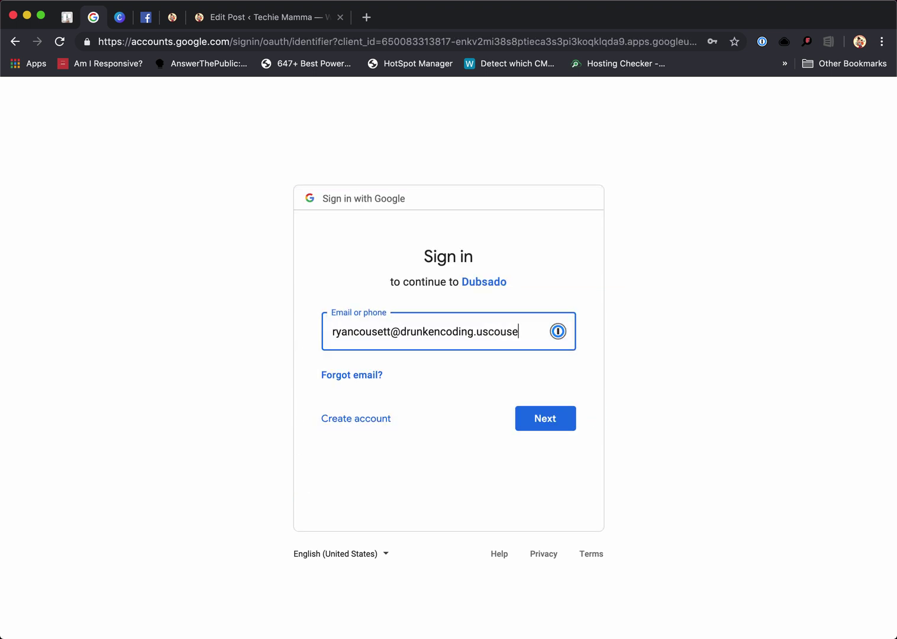
key("super+a")
key("BackSpace")
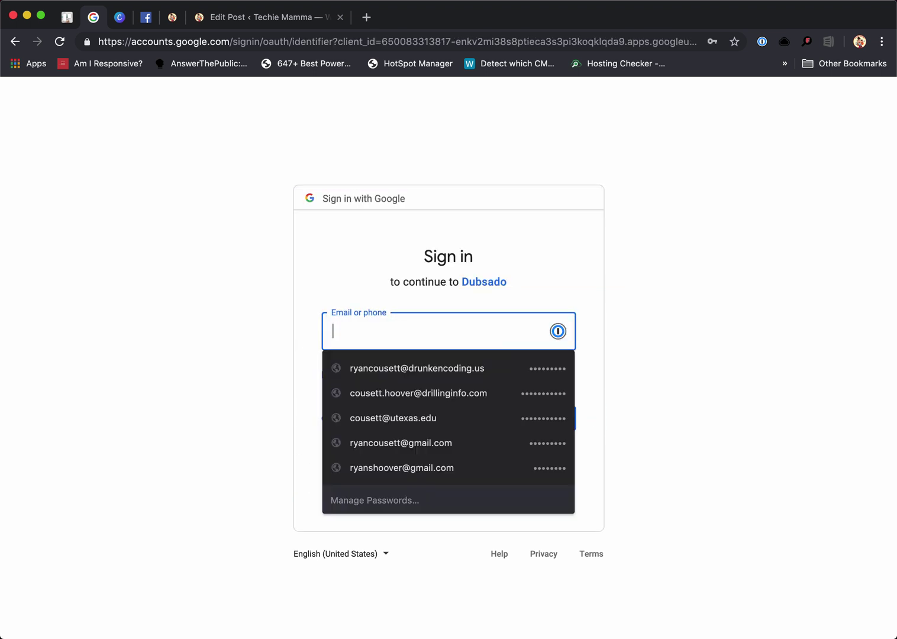
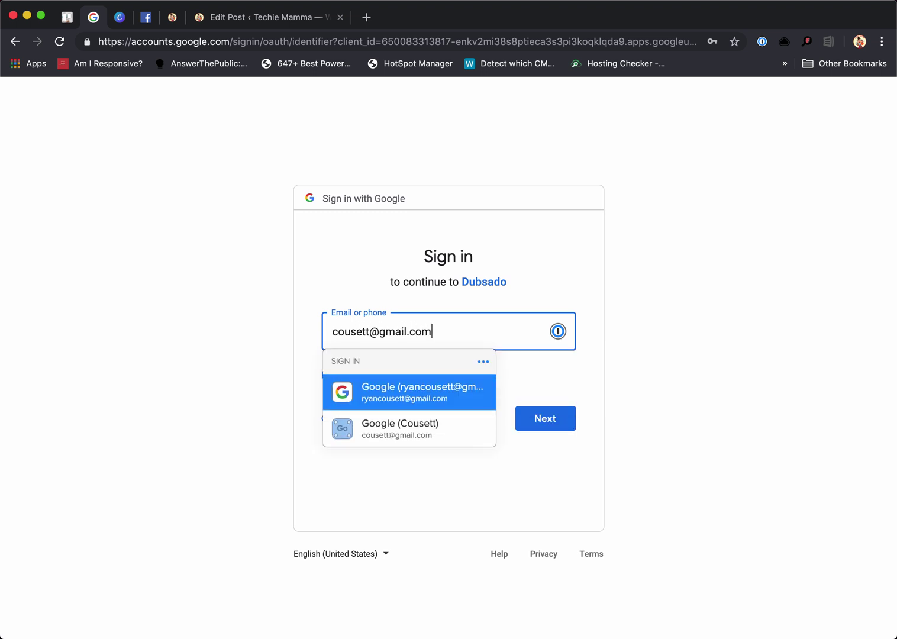
left_click(402, 430)
left_click(523, 431)
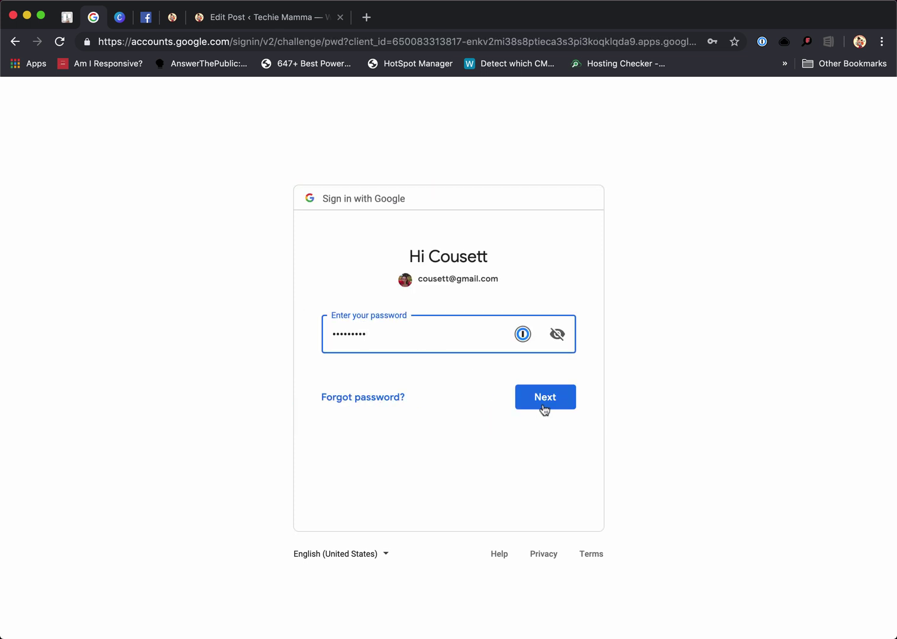
Check the browser's saved passwords, then abandon sign-in and return to Dubsado's 'Welcome Home' page via history
left_click(542, 404)
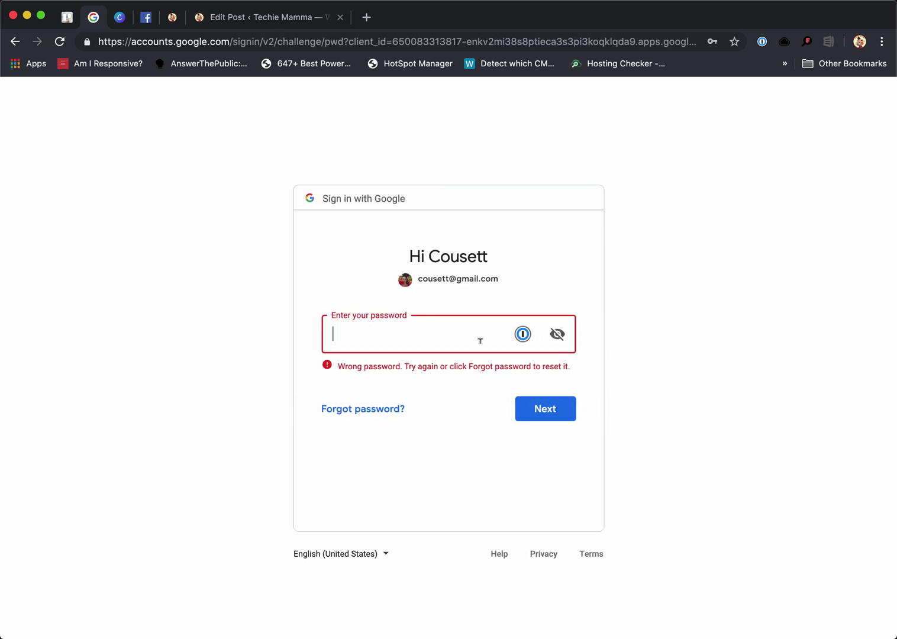
left_click(522, 333)
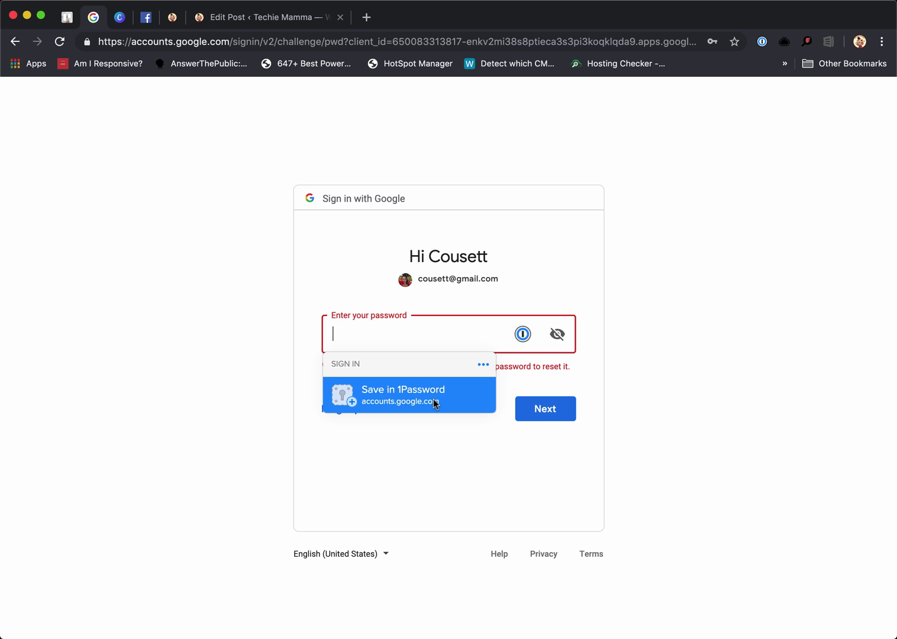
left_click(443, 338)
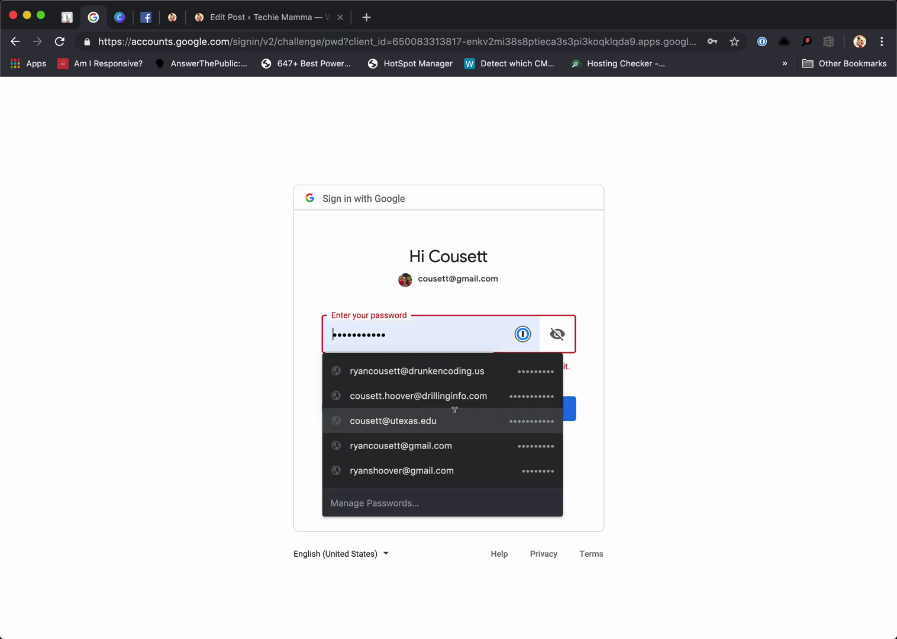
left_click(393, 500)
key("super+w")
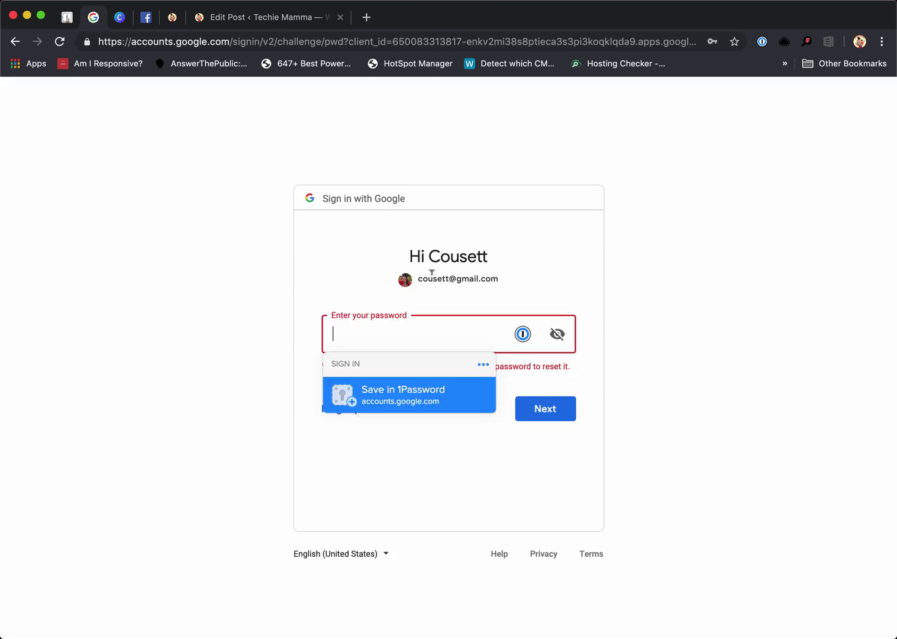
left_click(595, 265)
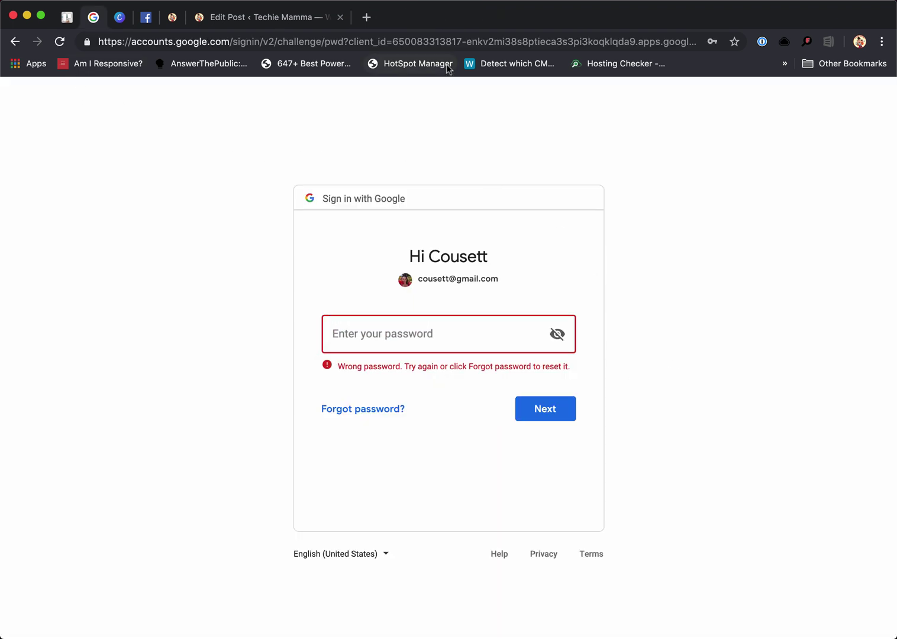
right_click(14, 43)
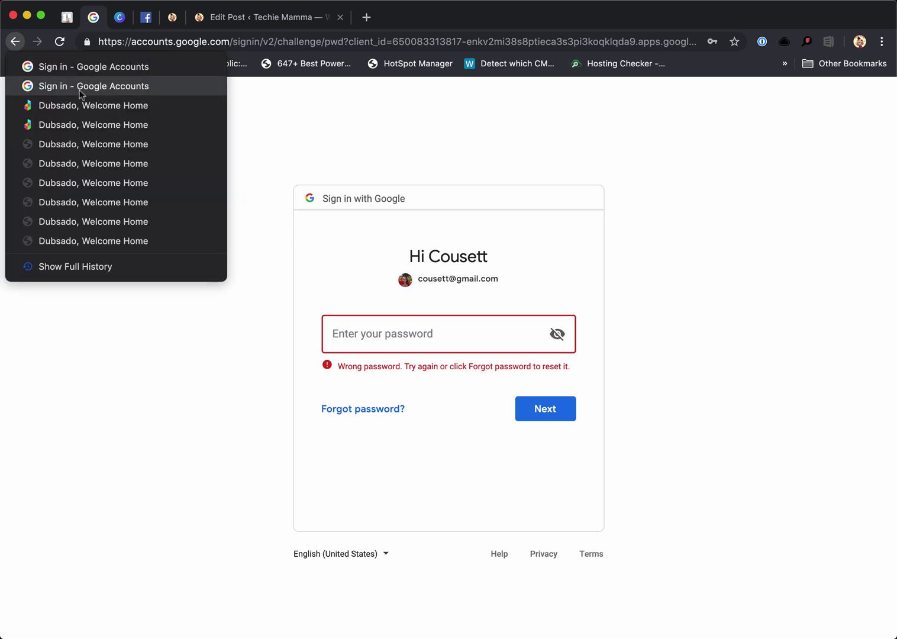
left_click(89, 107)
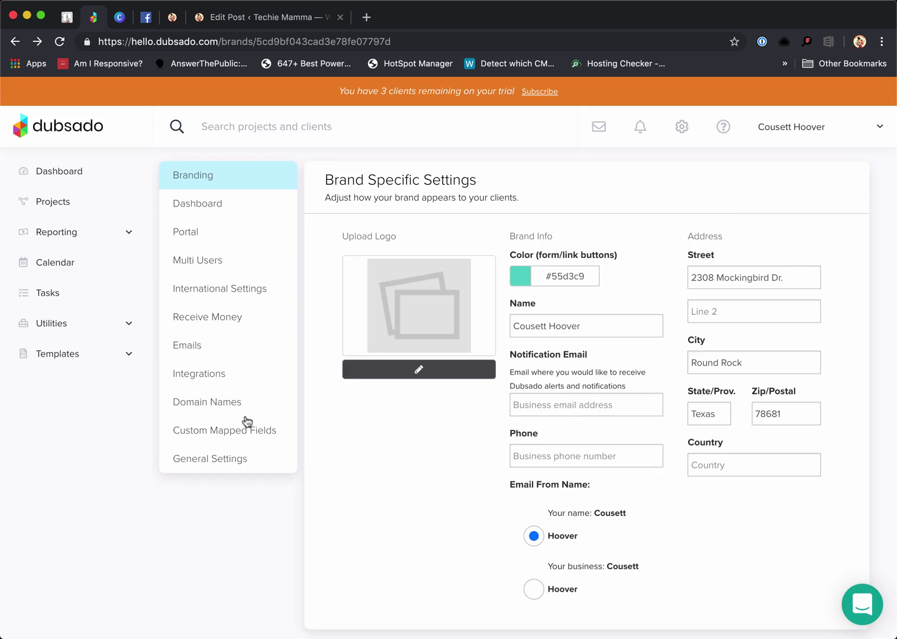
Look over the Emails settings, then open Integrations on its API Keys tab
left_click(190, 352)
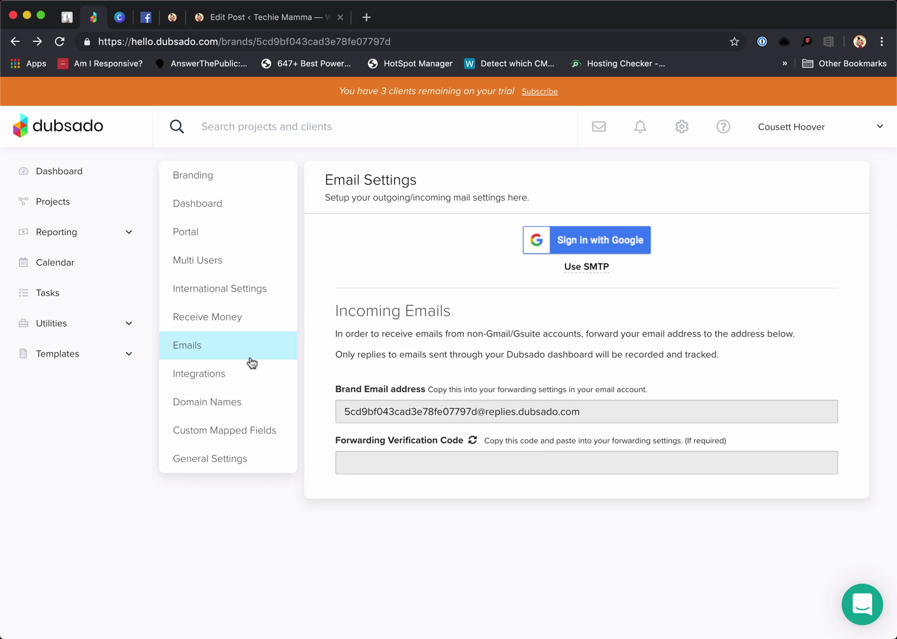
left_click(206, 376)
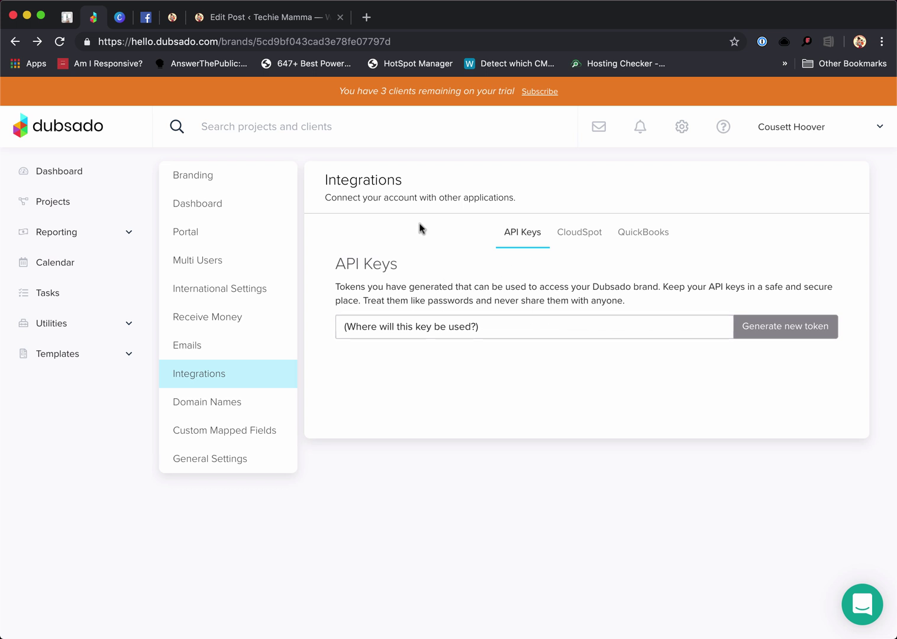
Check the CloudSpot and QuickBooks integration tabs, then go to Domain Names settings
left_click(571, 239)
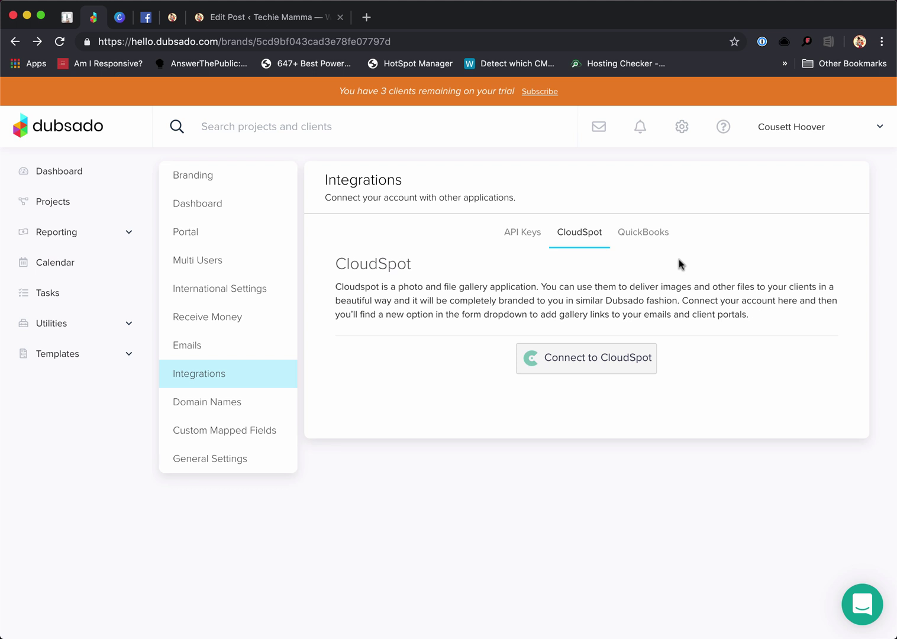
left_click(640, 236)
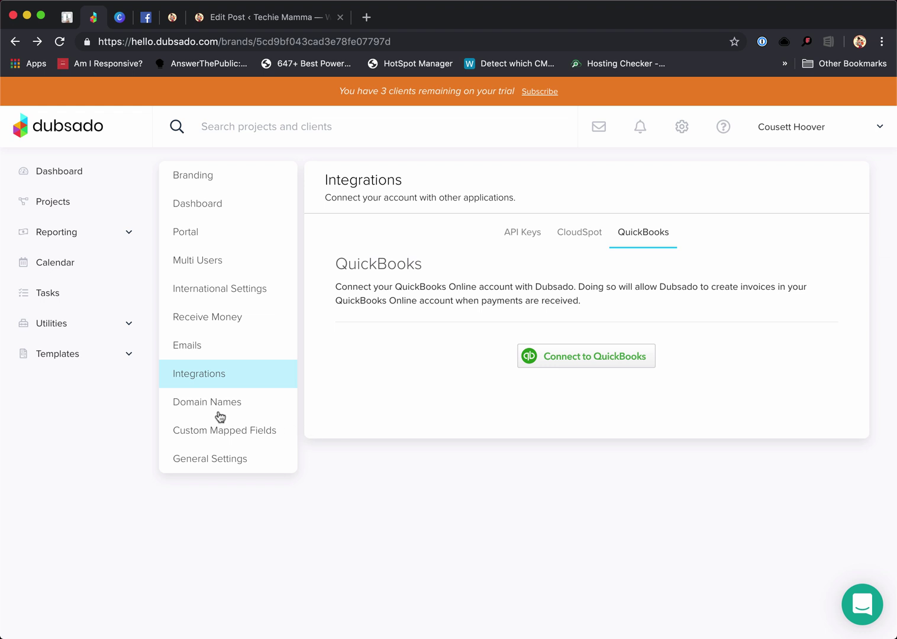
left_click(179, 410)
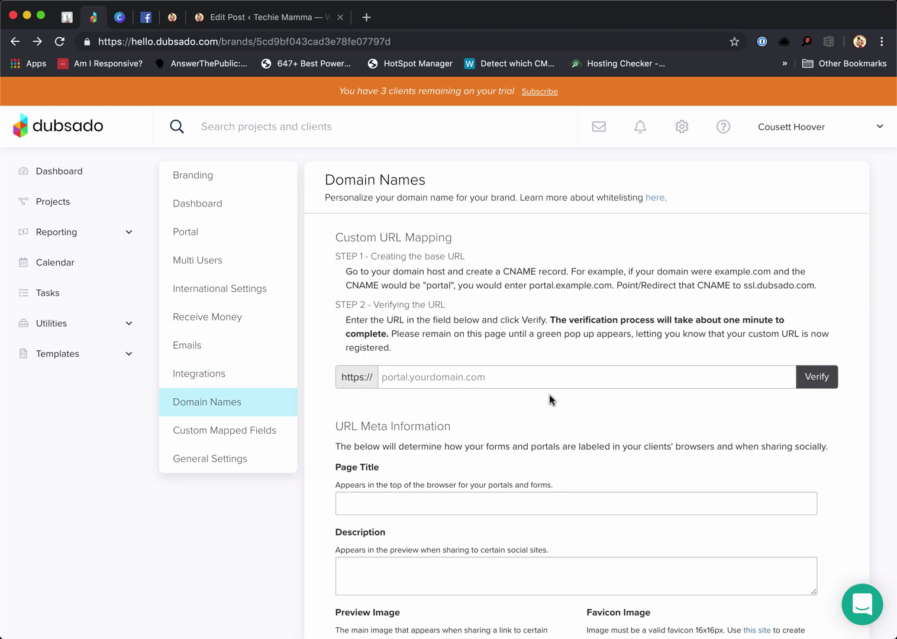
Enter portal.cousett.com as the custom portal URL, leaving the Page Title and Description empty
scroll(549, 401, "down", 3)
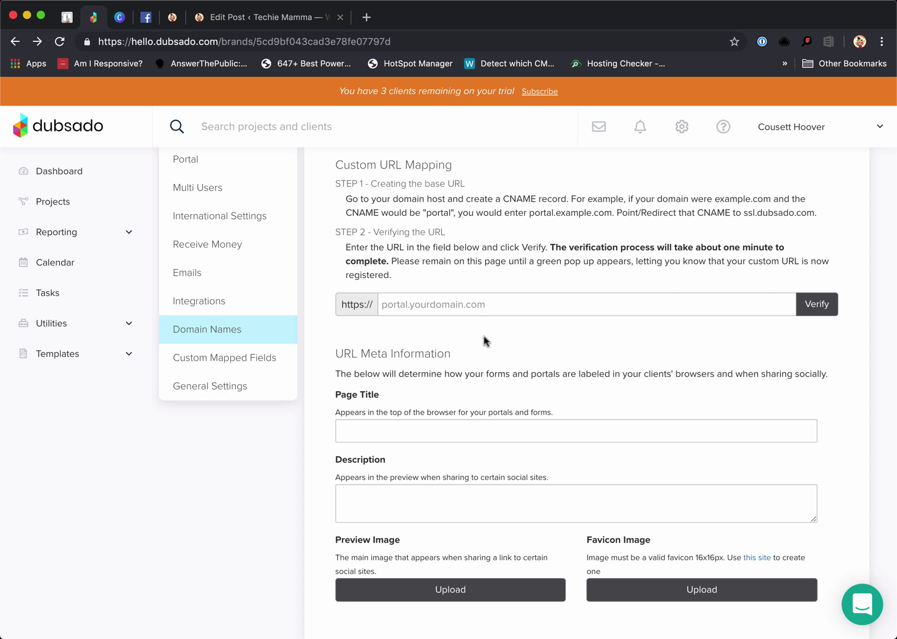
left_click(390, 298)
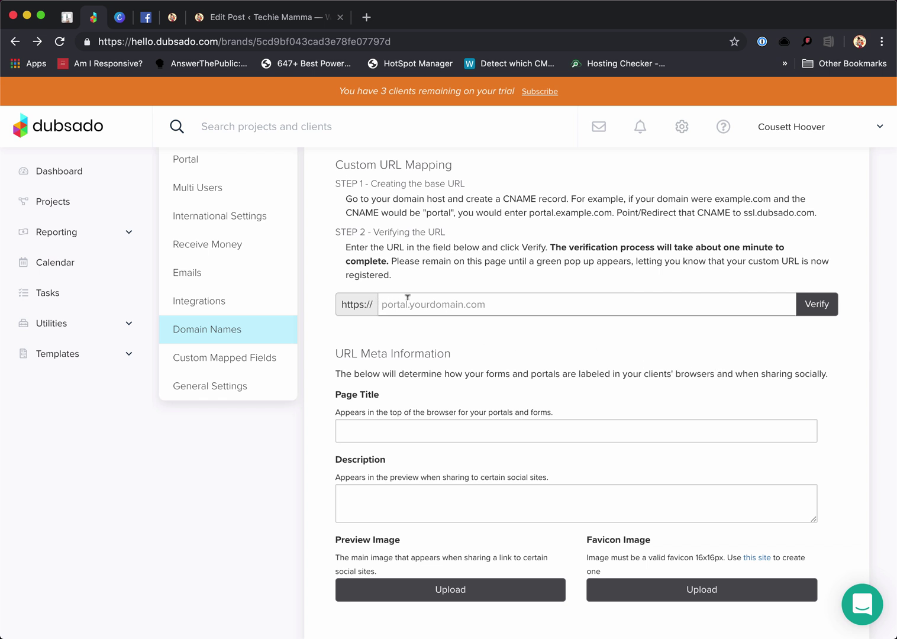
type("portal")
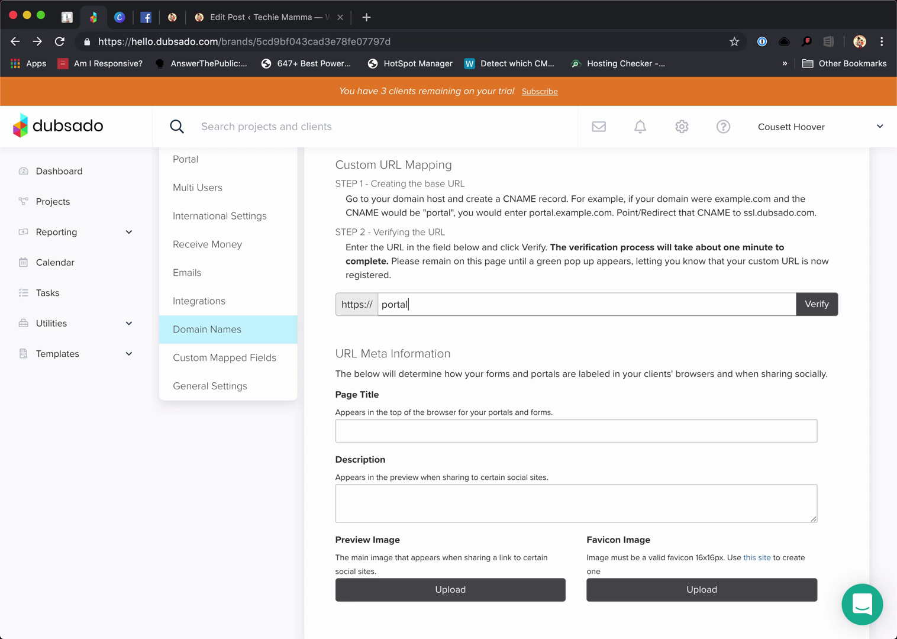
type(".cousett.com")
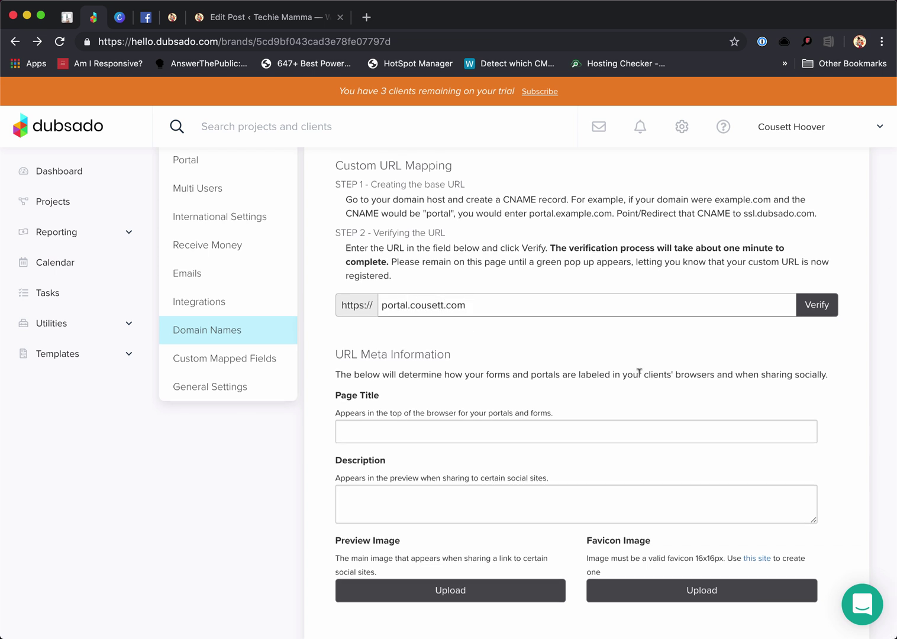
scroll(623, 366, "up", 3)
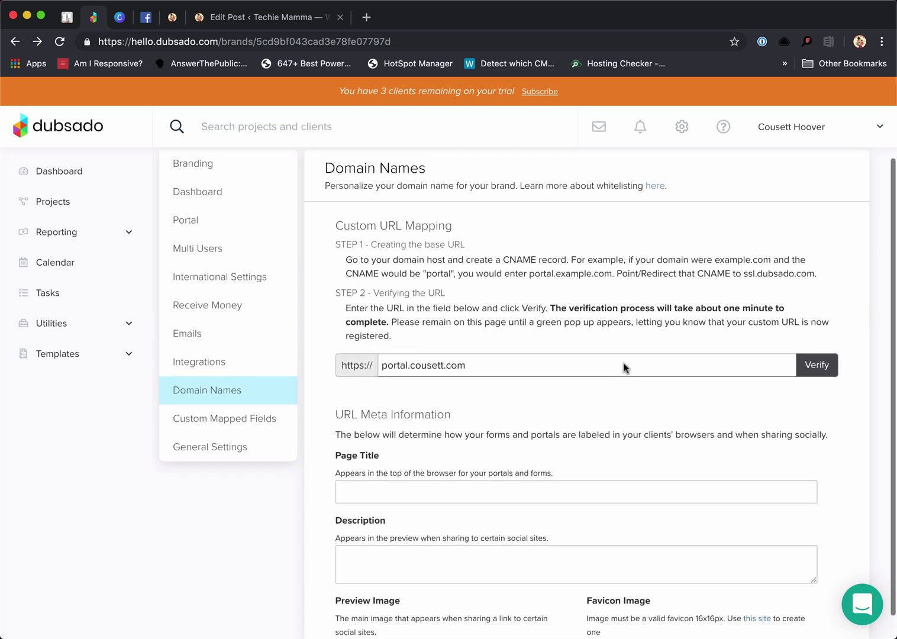
left_click_drag(498, 269, 576, 277)
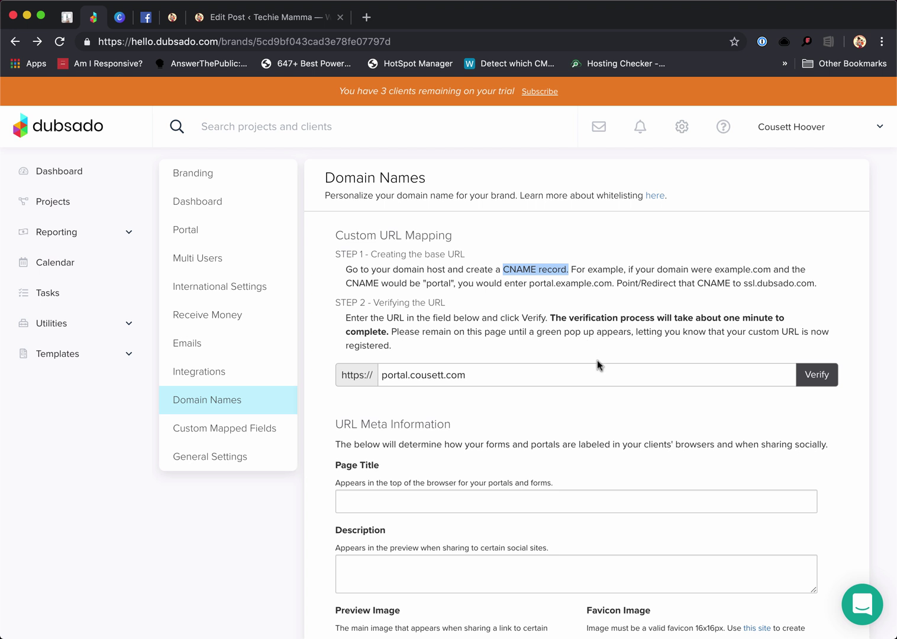
scroll(596, 362, "down", 2)
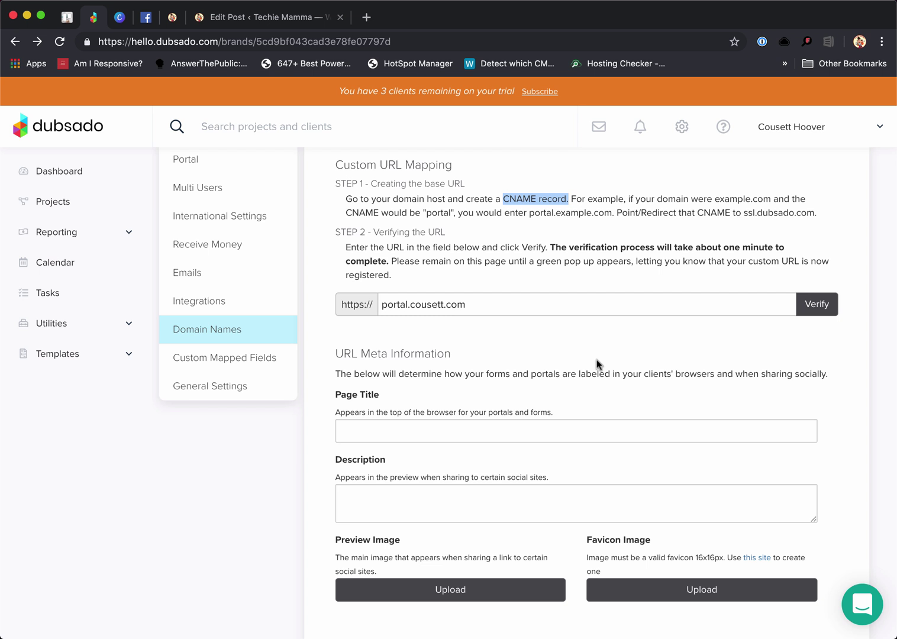
left_click(352, 430)
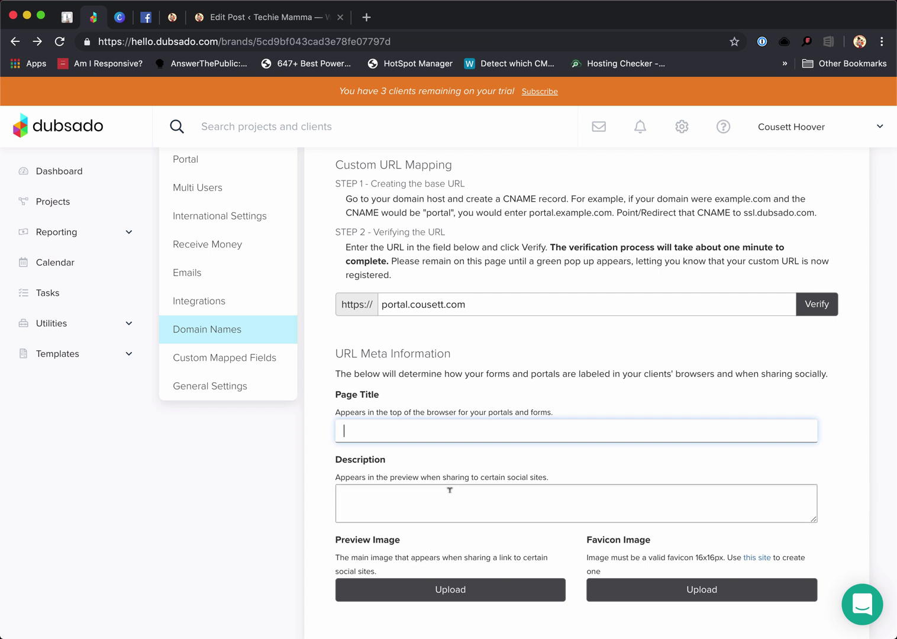
scroll(449, 492, "up", 2)
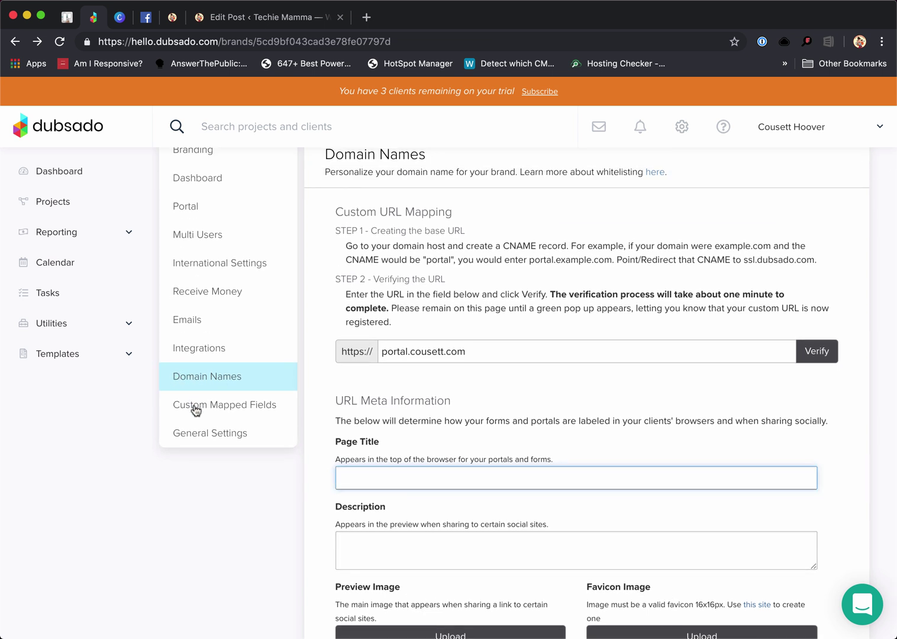
Go to Custom Mapped Fields and switch to the empty Project section
left_click(196, 408)
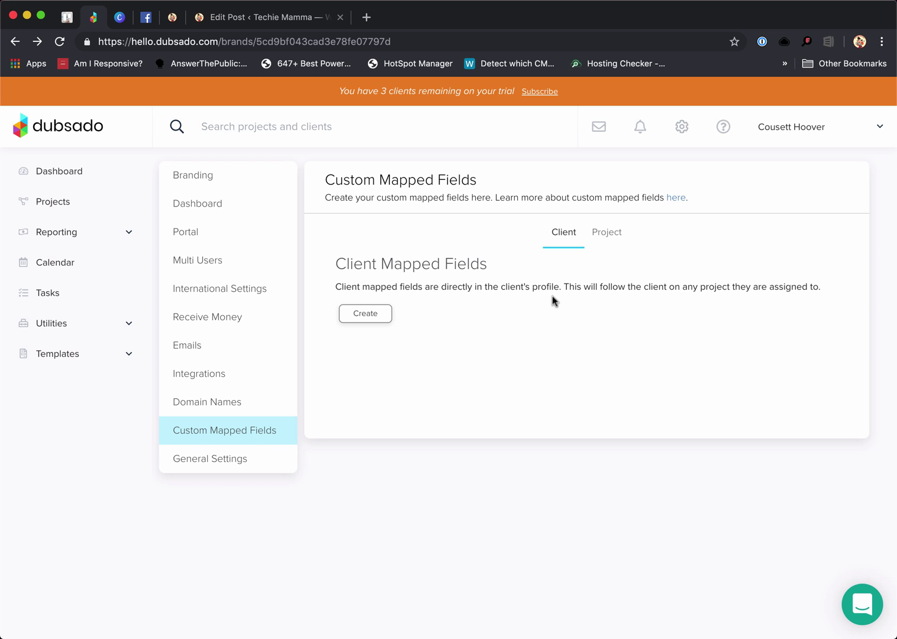
left_click(604, 236)
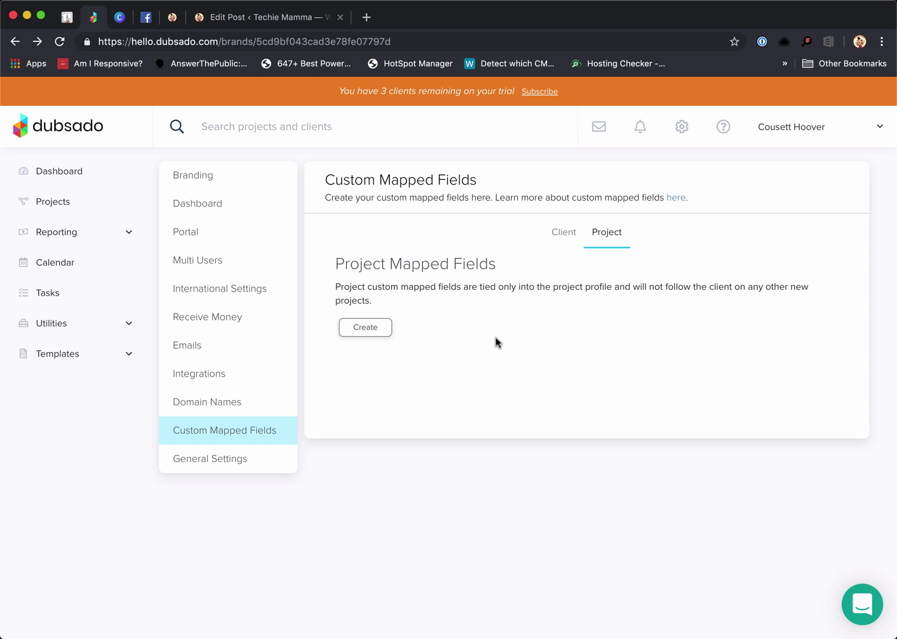
Review General Settings with both conflict checks left off, then return to Branding
left_click_drag(236, 463, 233, 464)
left_click(235, 464)
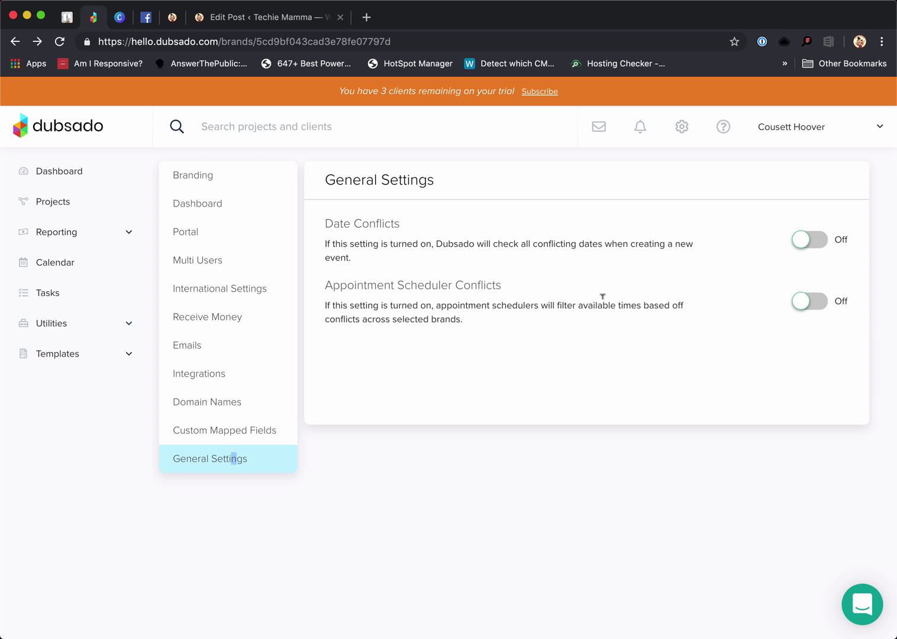
left_click(655, 358)
left_click(234, 174)
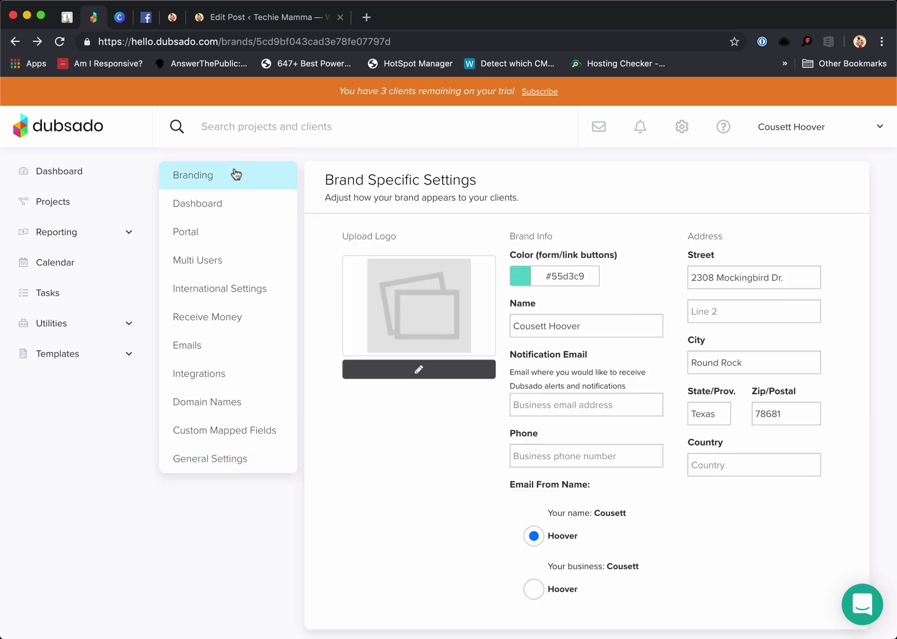
Upload cousett6.png from the Cousett Logo folder as the brand logo and save
left_click(419, 378)
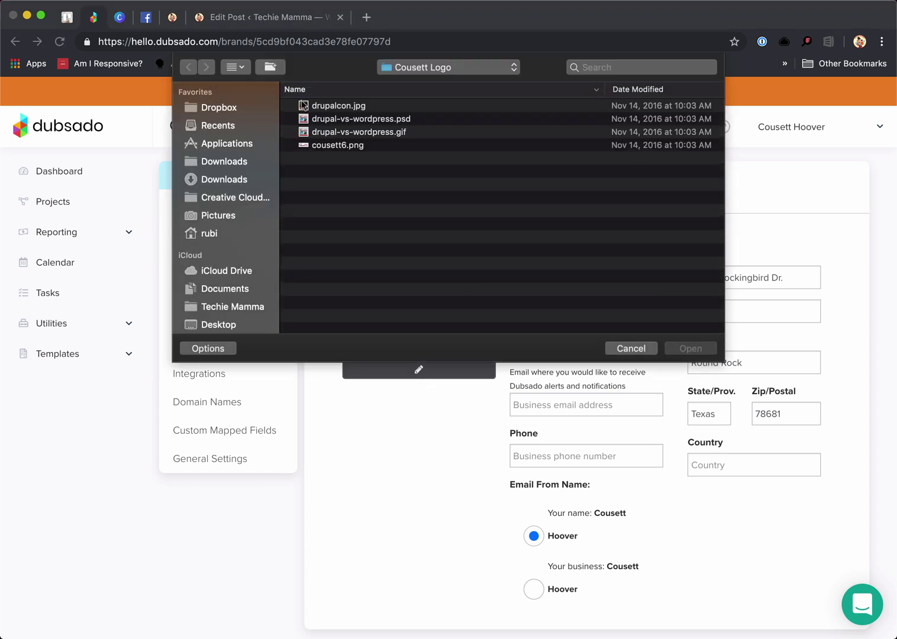
left_click(345, 145)
left_click(691, 349)
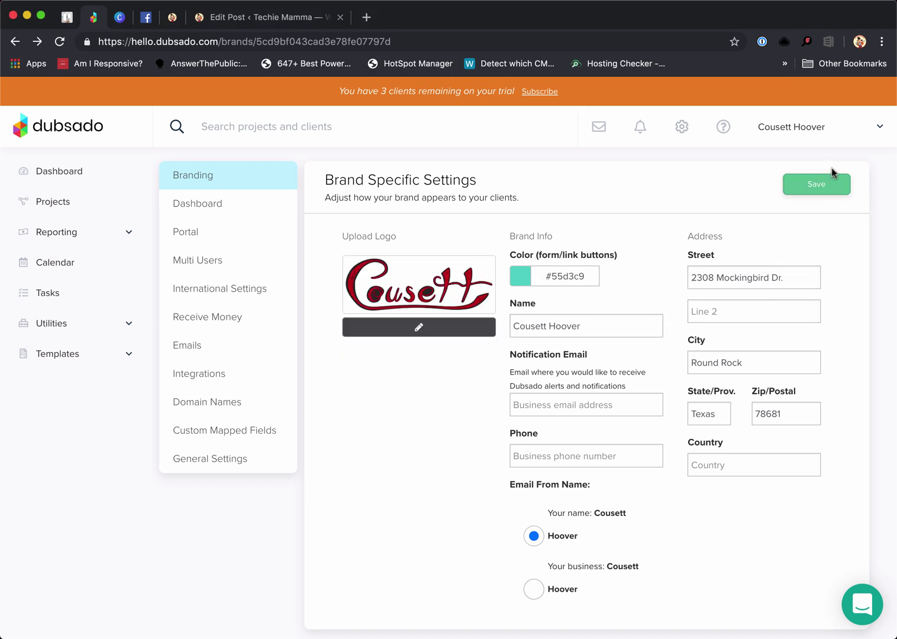
left_click(822, 187)
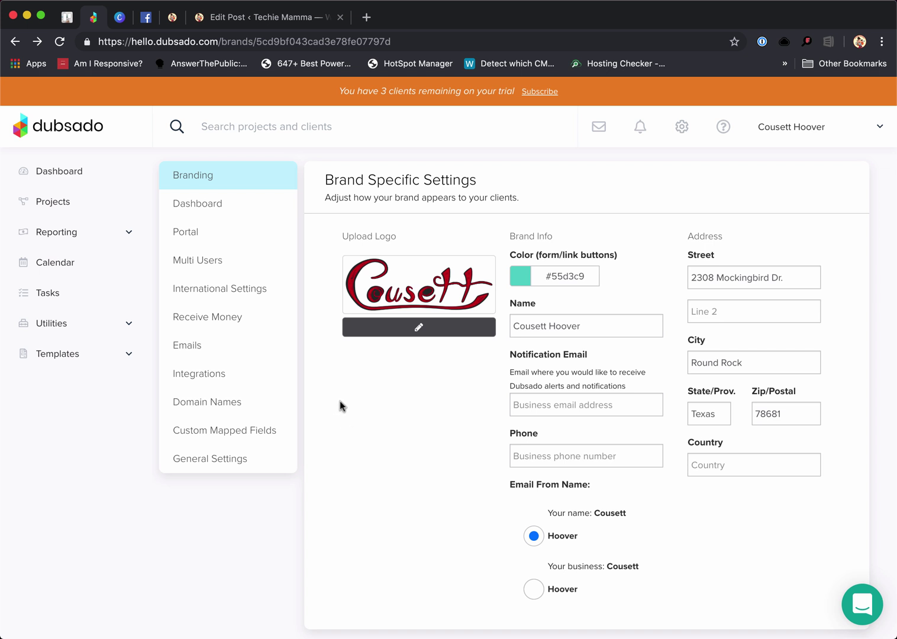
left_click(72, 176)
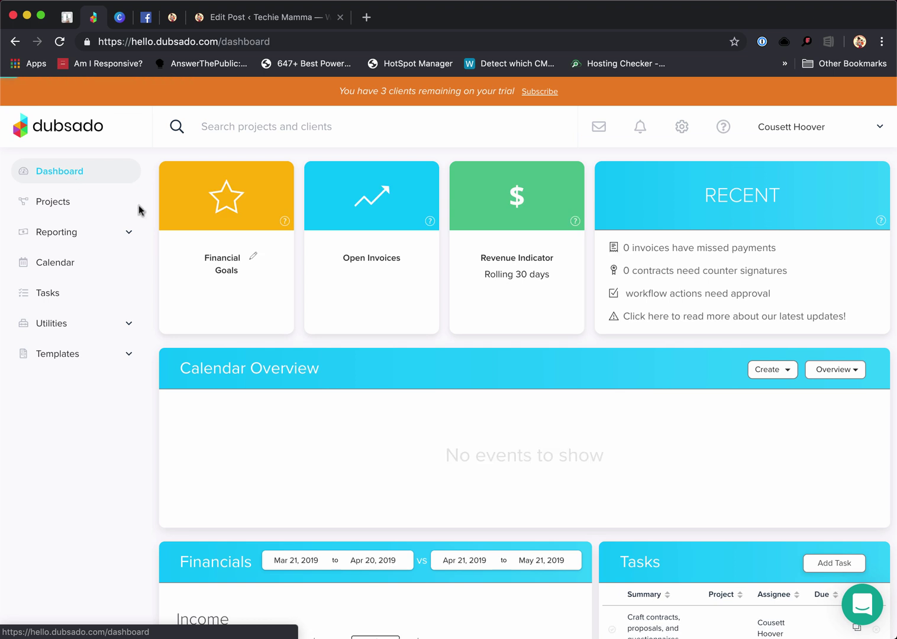
scroll(737, 459, "down", 2)
scroll(739, 459, "down", 5)
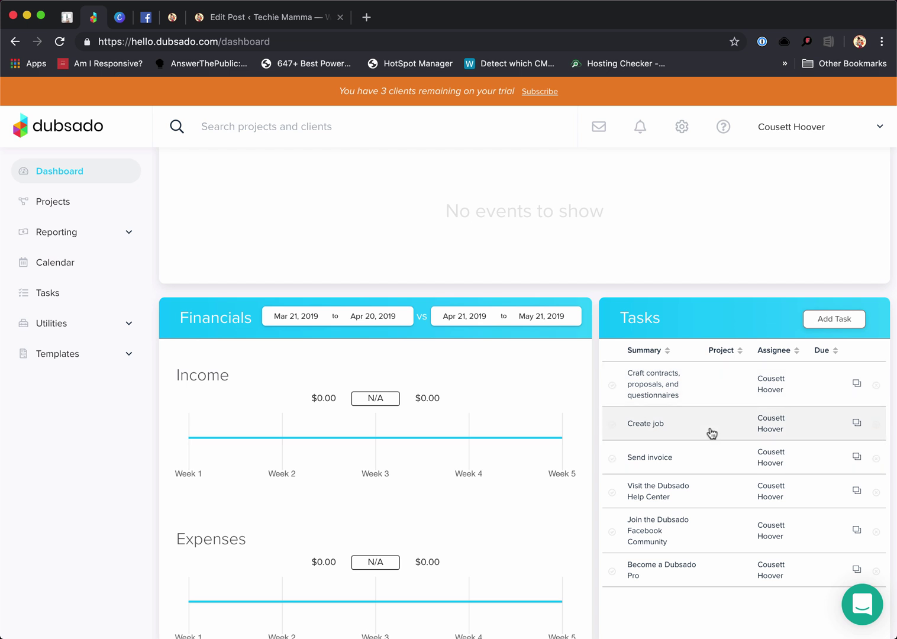
scroll(819, 207, "up", 5)
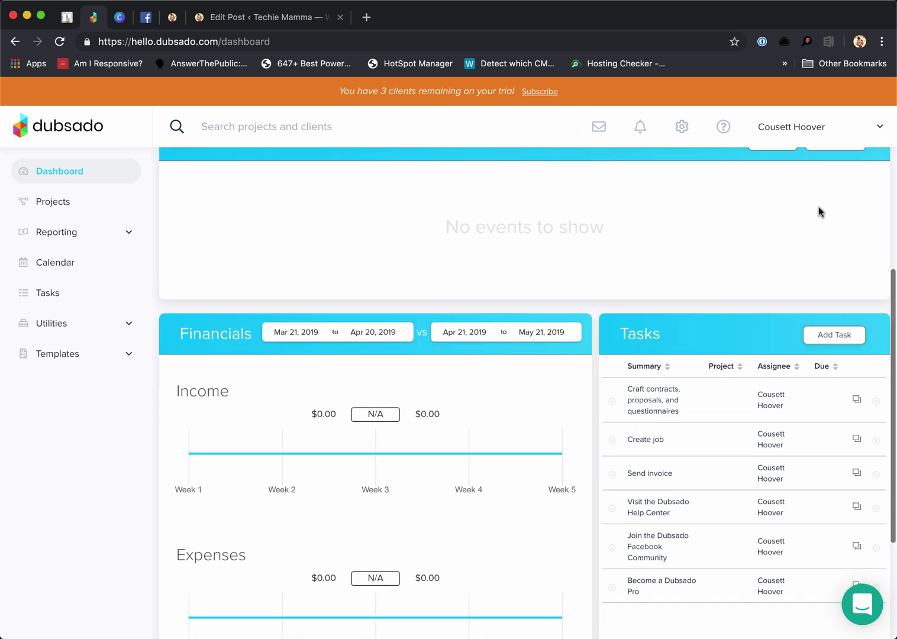
scroll(818, 206, "up", 3)
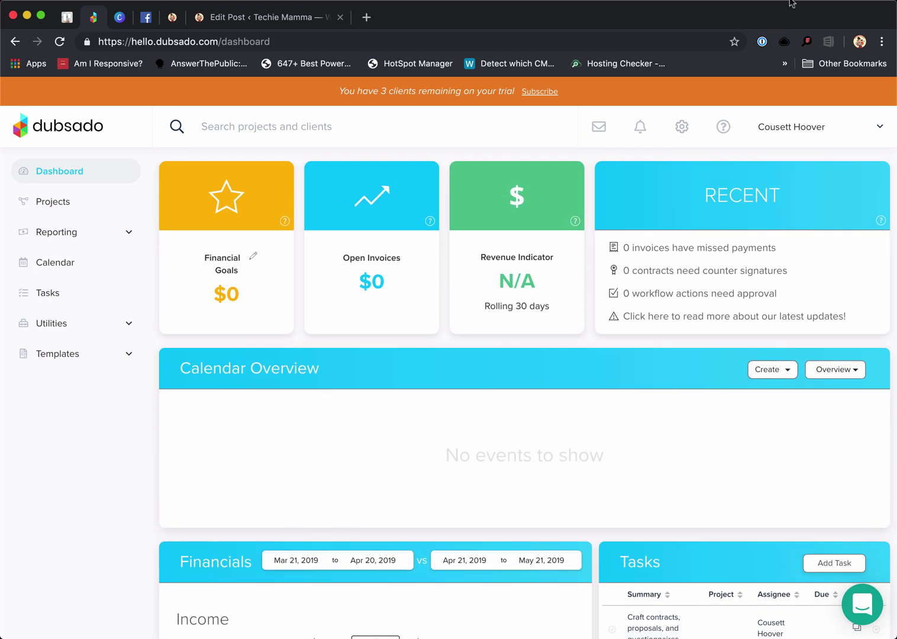